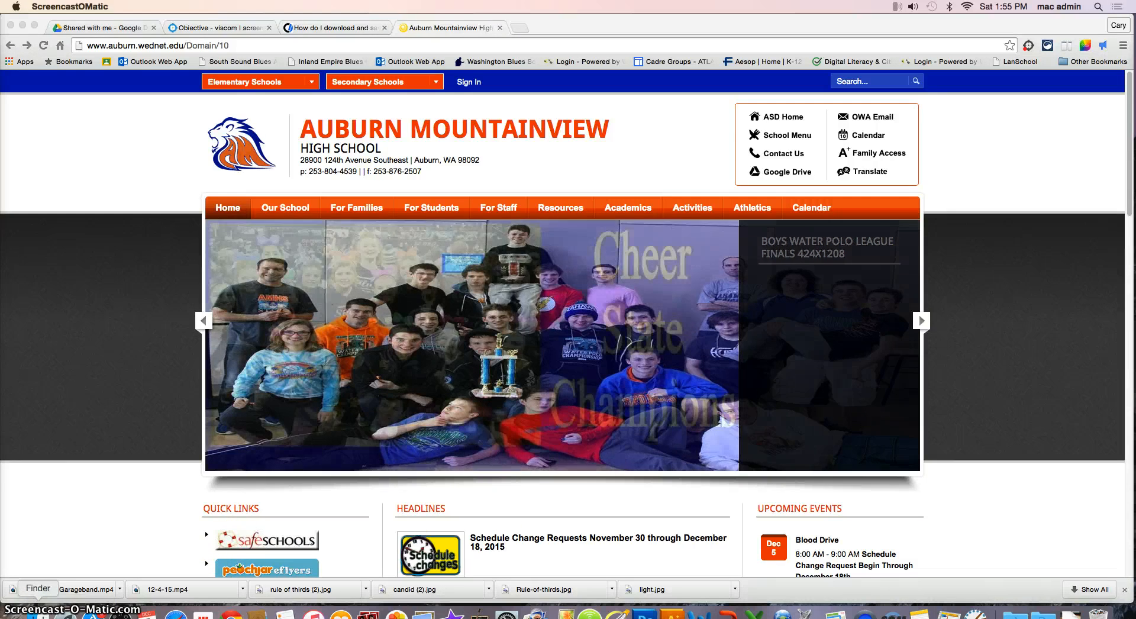
Step: Open the Applications folder in Finder, enlarge its window and launch the GarageBand application
click(39, 614)
click(173, 346)
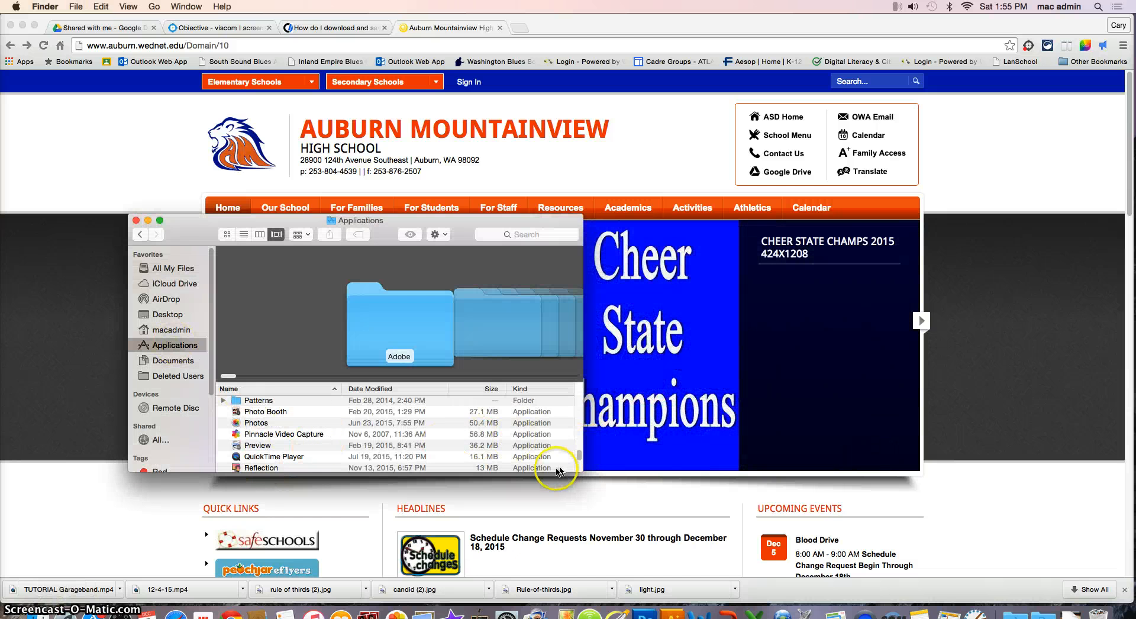
drag(558, 472, 587, 458)
click(288, 466)
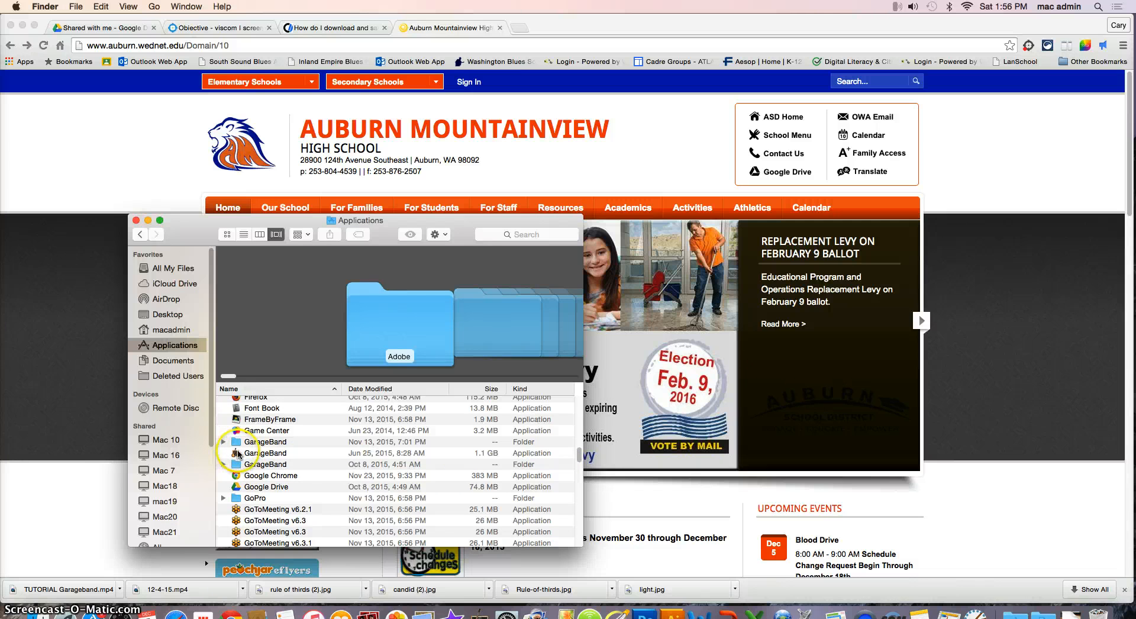
click(255, 454)
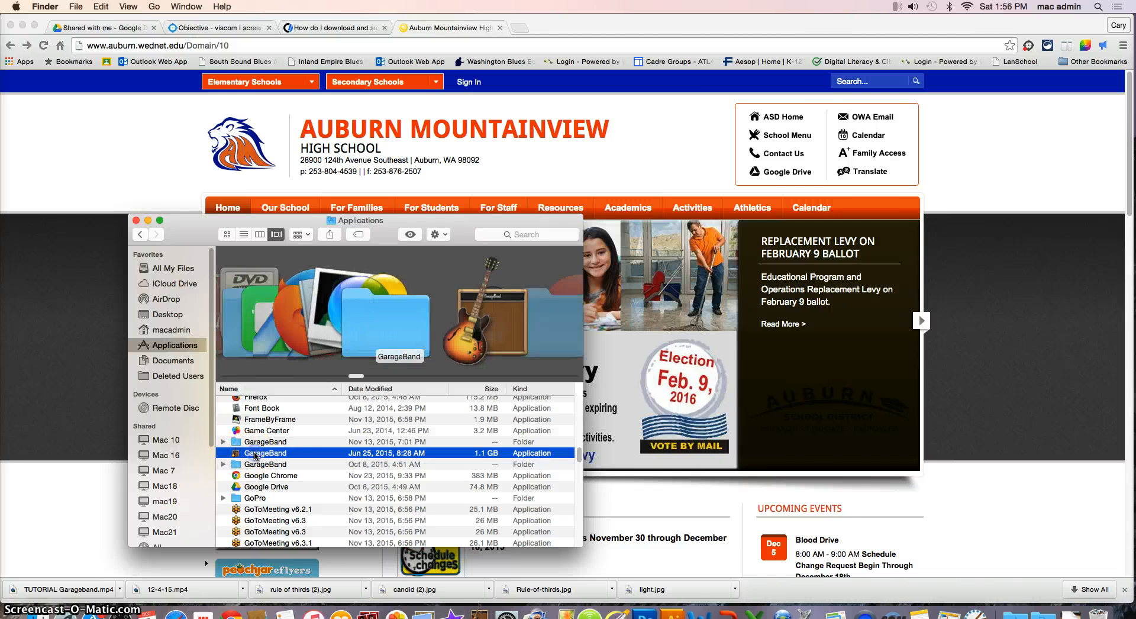
double_click(254, 454)
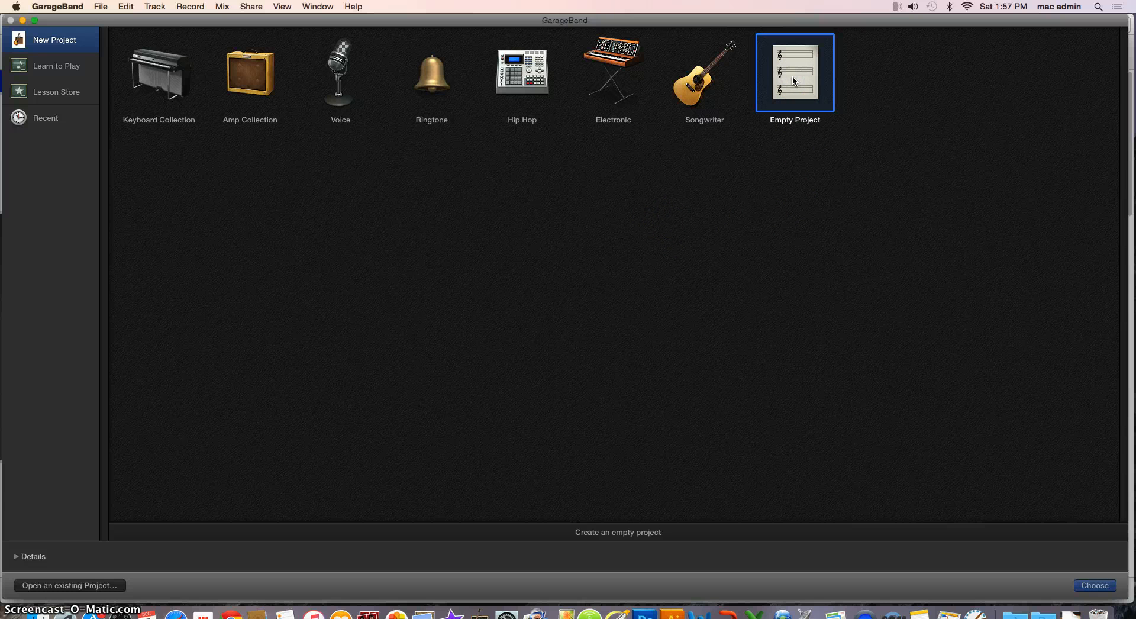
Step: Create an empty project with a Software Instrument track and close the Musical Typing window
click(1095, 586)
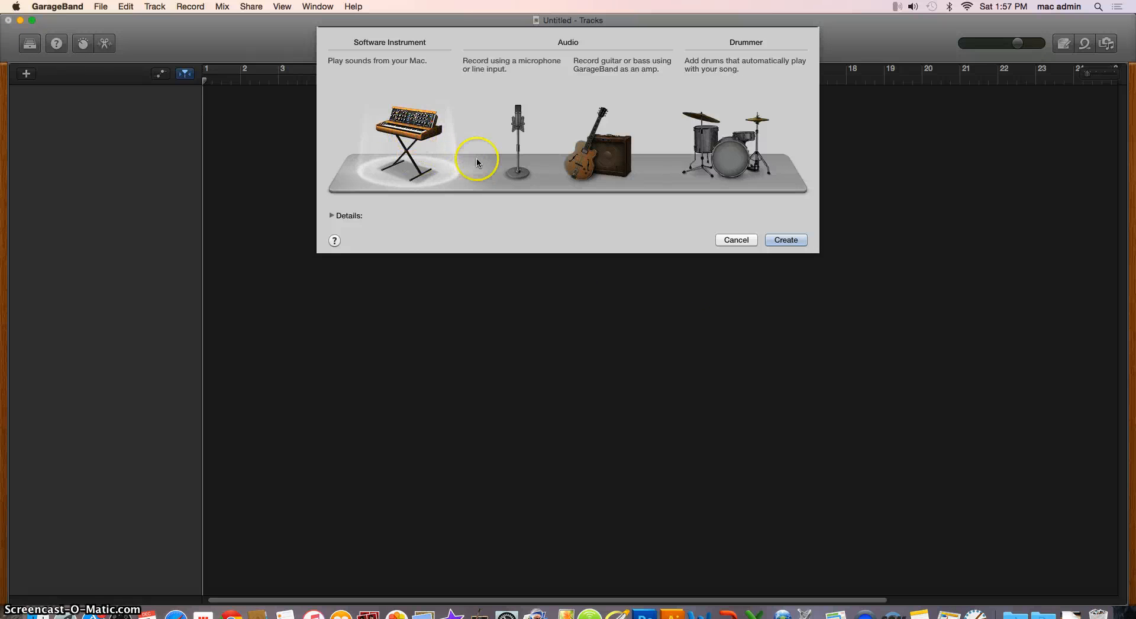
click(791, 241)
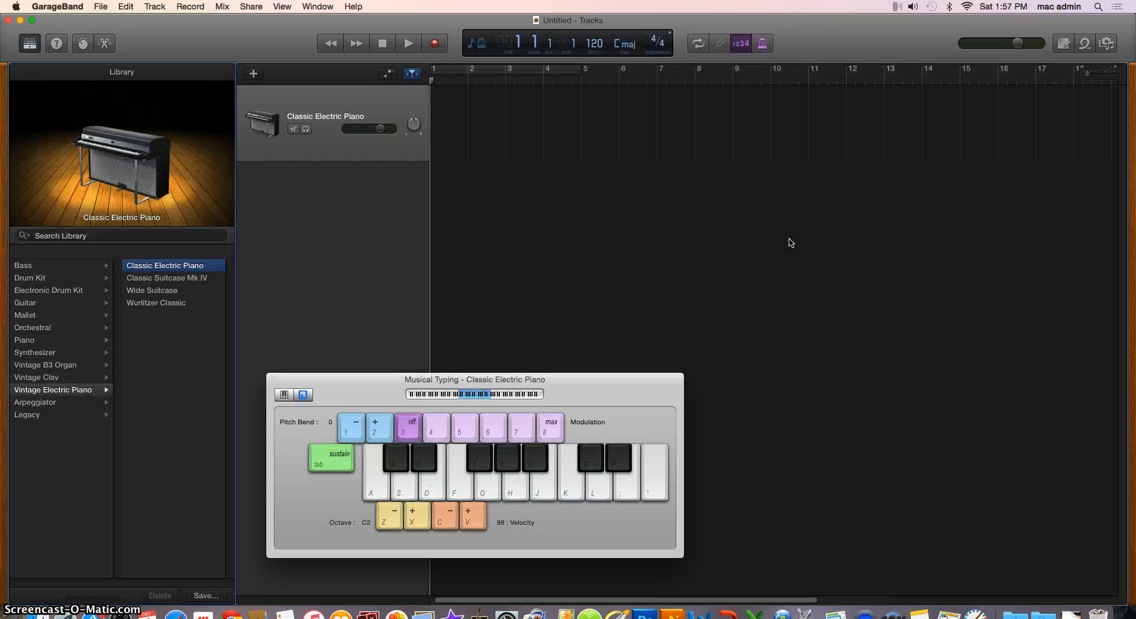
click(786, 238)
click(276, 379)
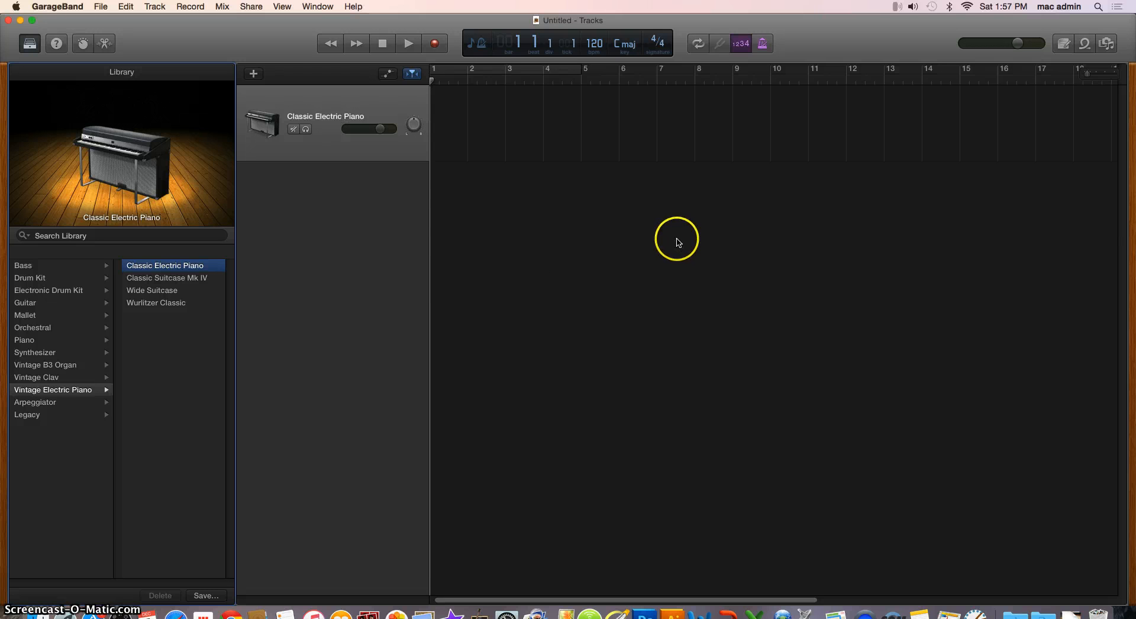
Step: Show the Apple Loops browser and preview the 70s Electric Piano 28 loop
click(1085, 43)
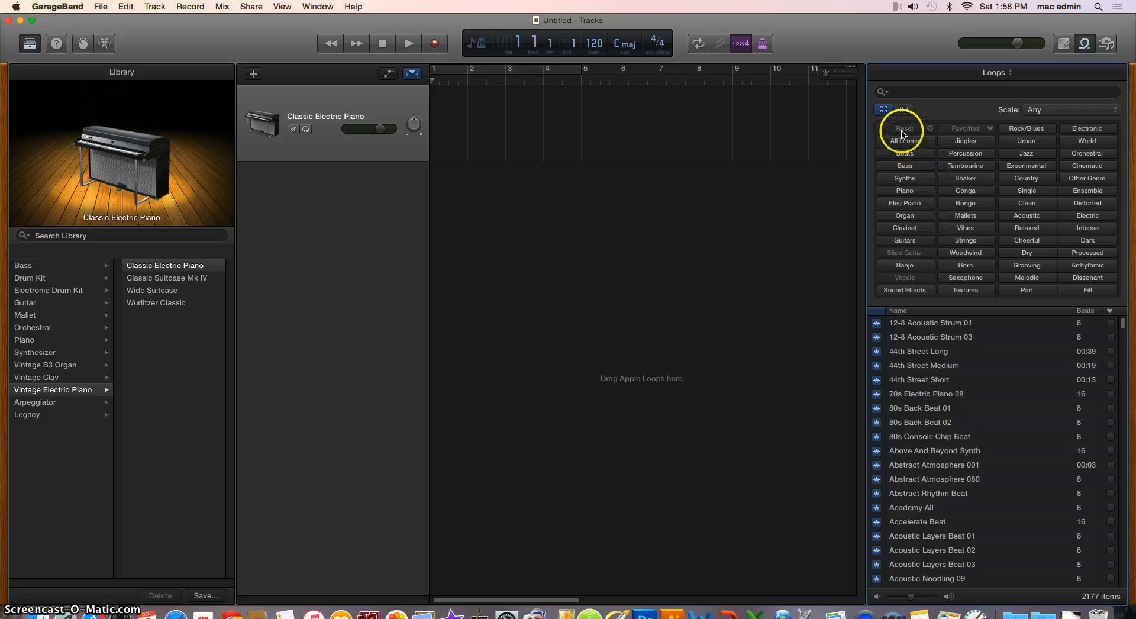
click(921, 397)
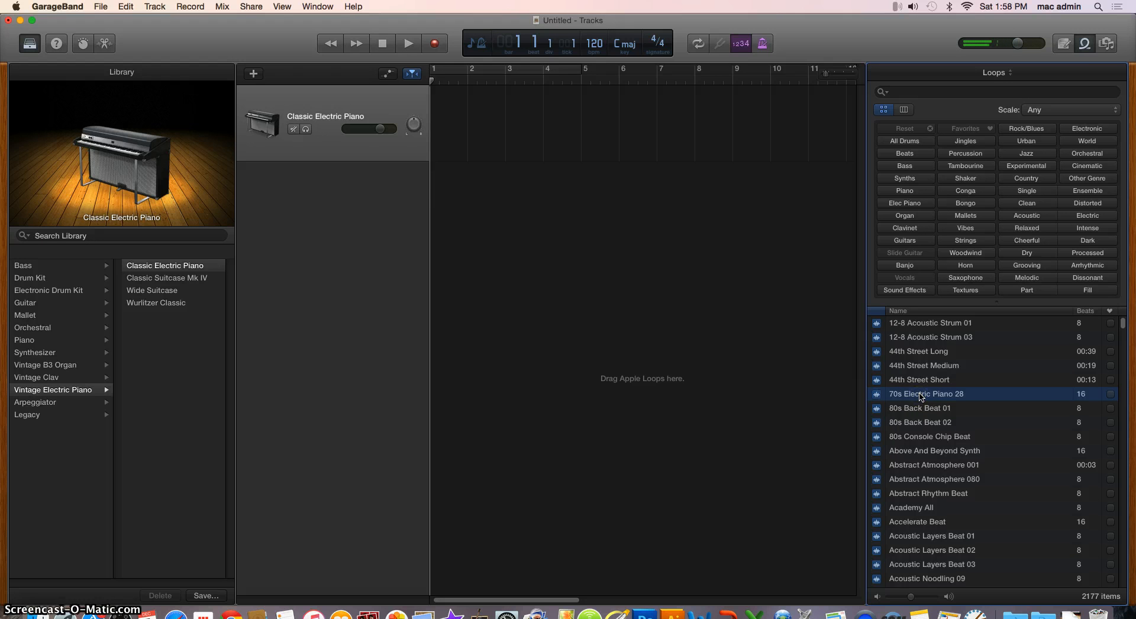
Step: Filter the loops by Beats and audition several, including Accelerate Beat, Afloat Beat, Amazon River Beat, Bell Ringer Beat and Berlin Dub Beat
click(908, 155)
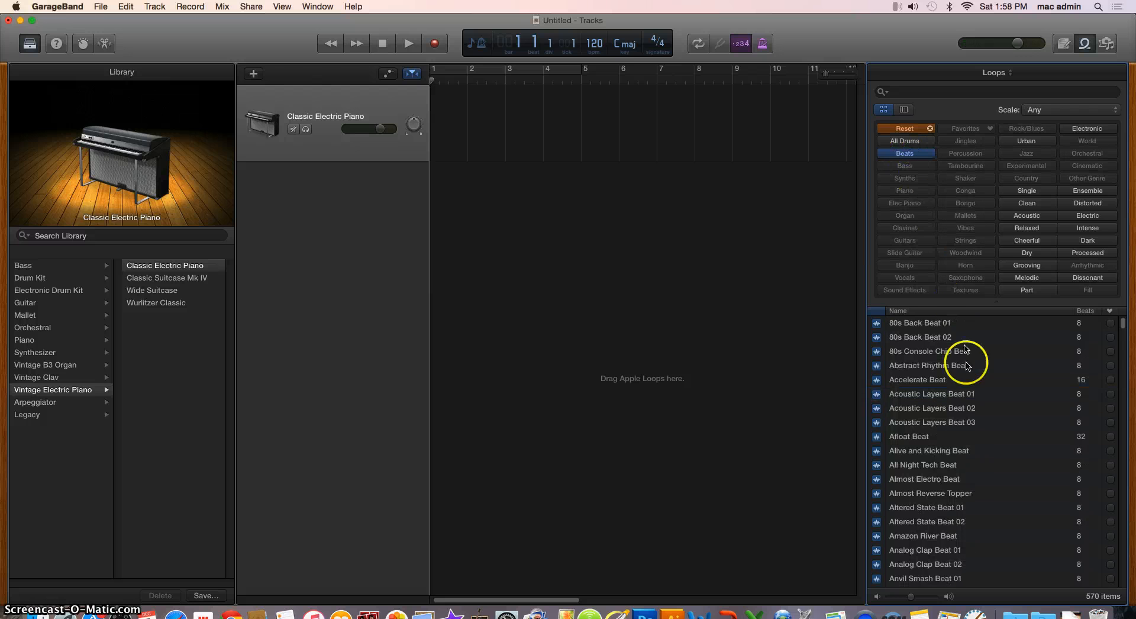
click(921, 382)
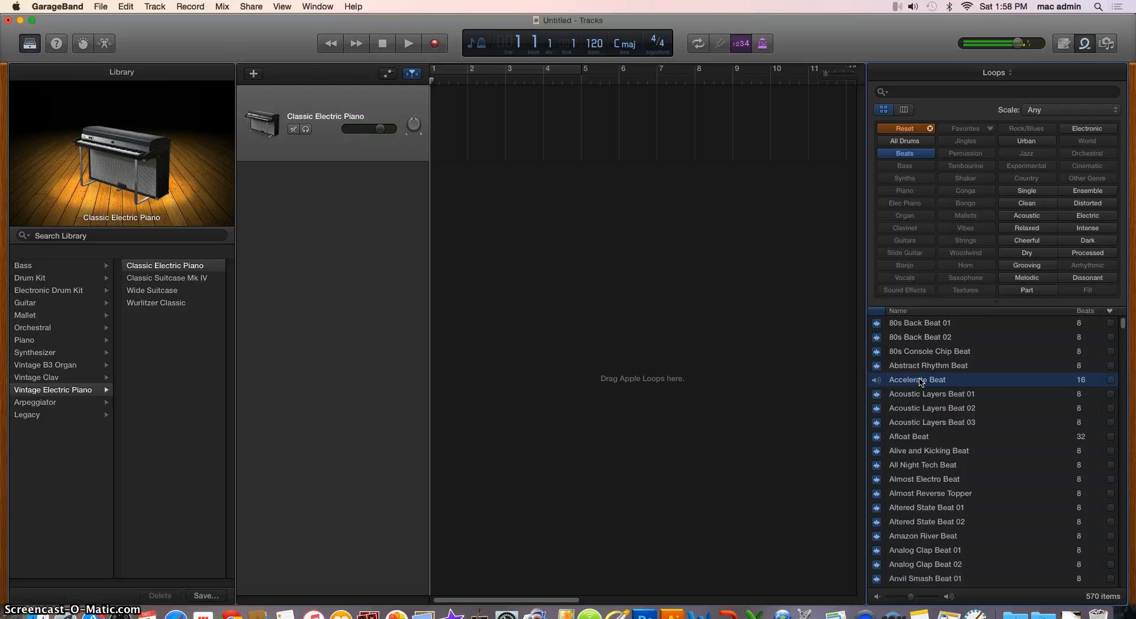
click(915, 439)
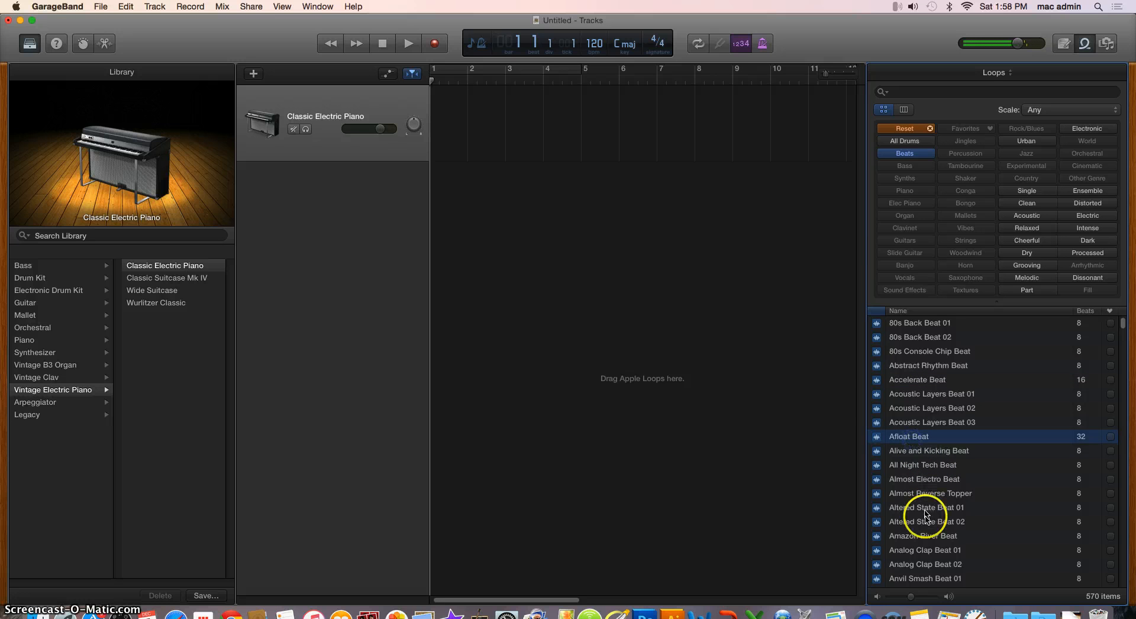
click(925, 536)
scroll(932, 504, down, 10)
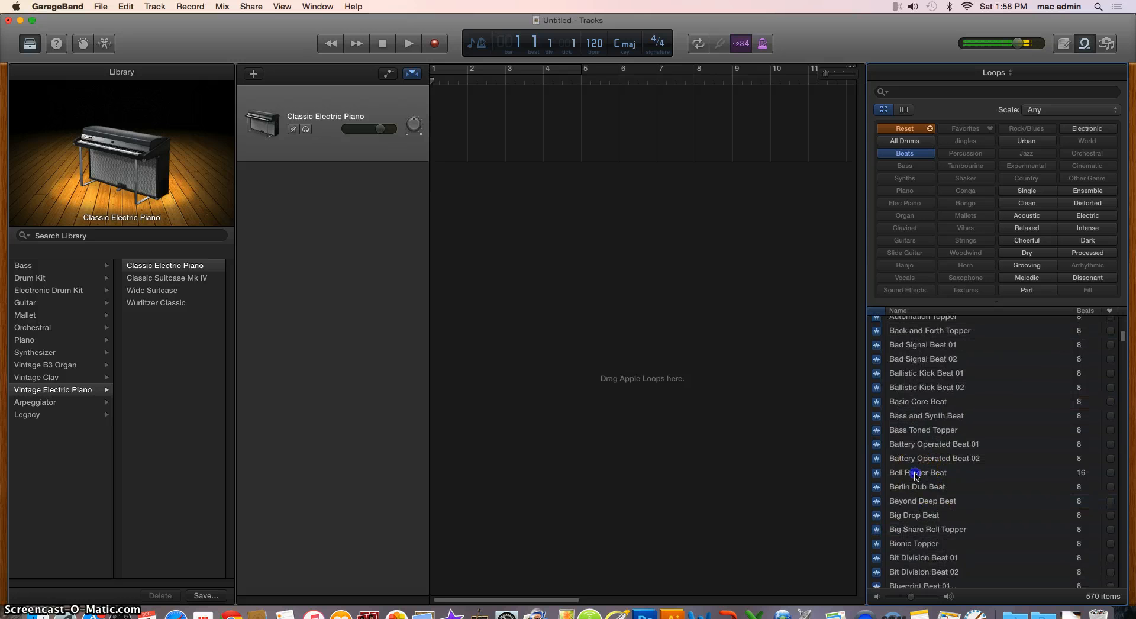
click(917, 474)
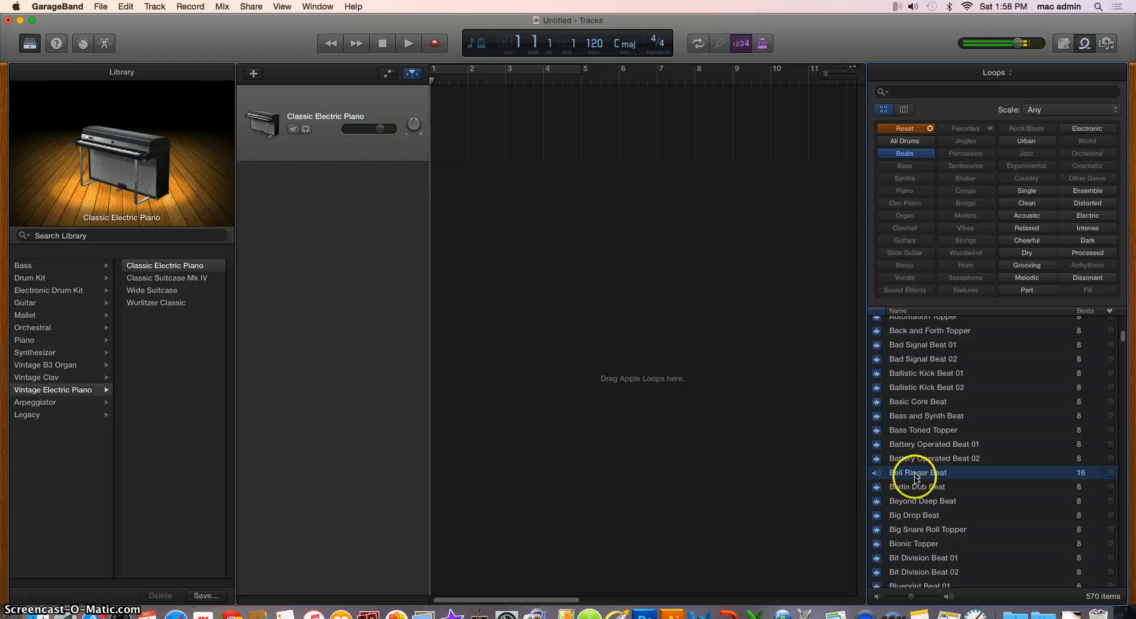
click(916, 489)
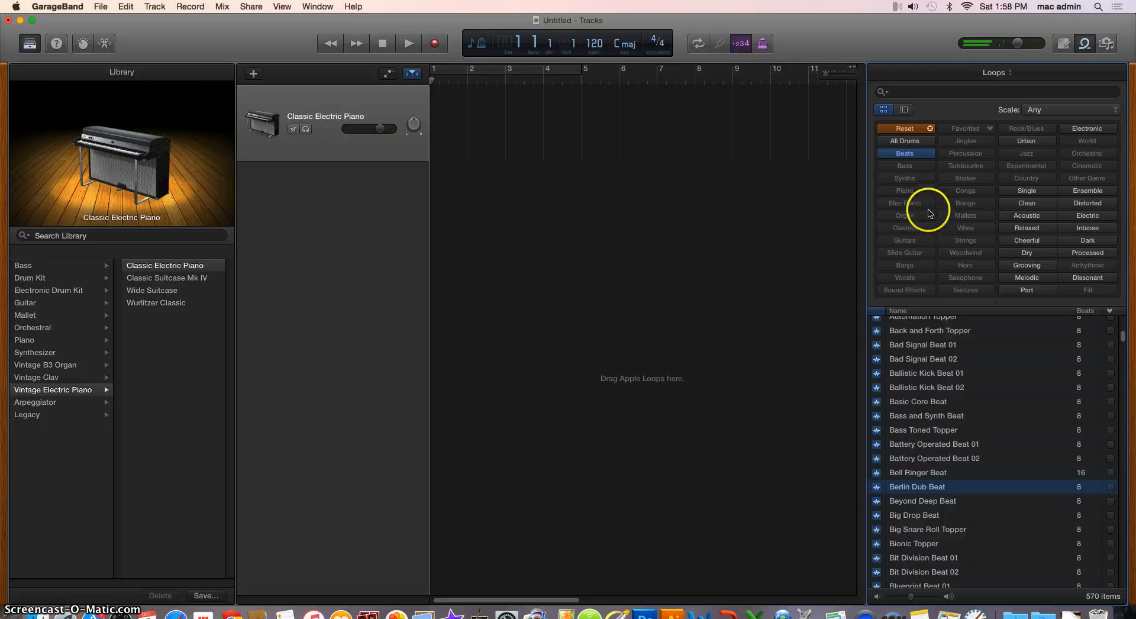
Step: Reset the loop filter, show only Piano loops and audition several, including Reign Supreme Piano, Skyline Piano and Rise Up Piano
click(903, 129)
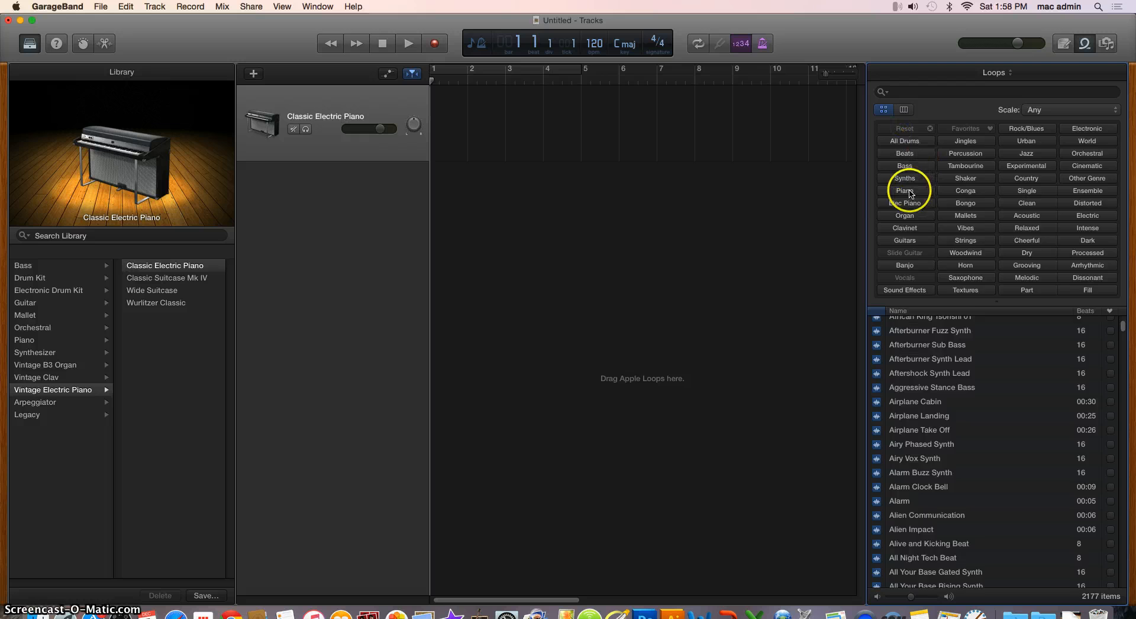
click(905, 191)
scroll(921, 363, down, 5)
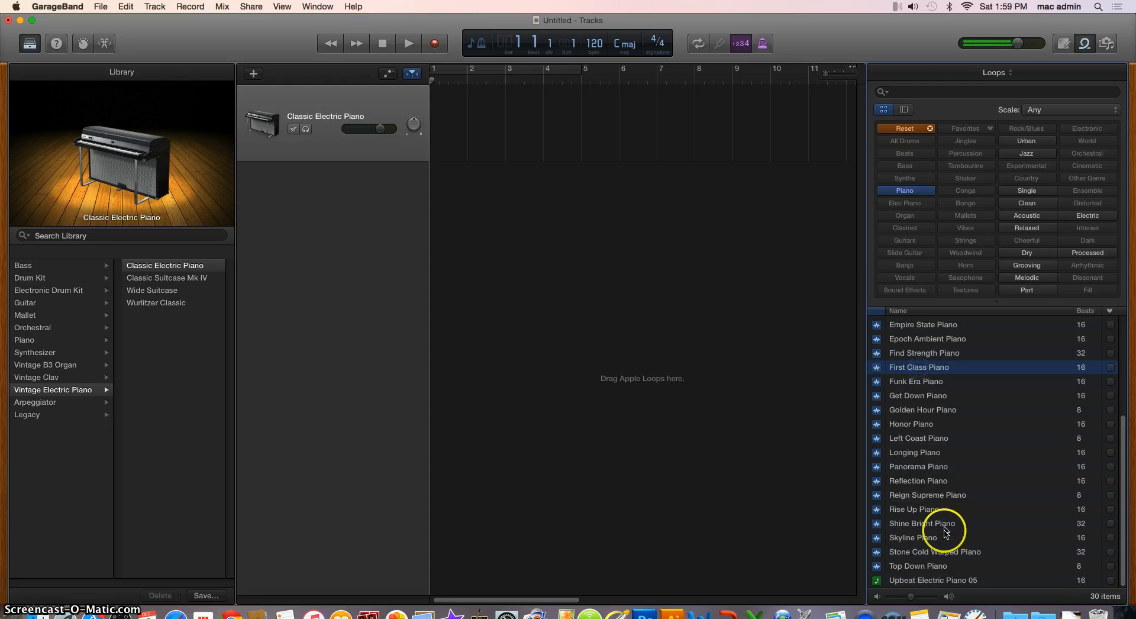
click(913, 496)
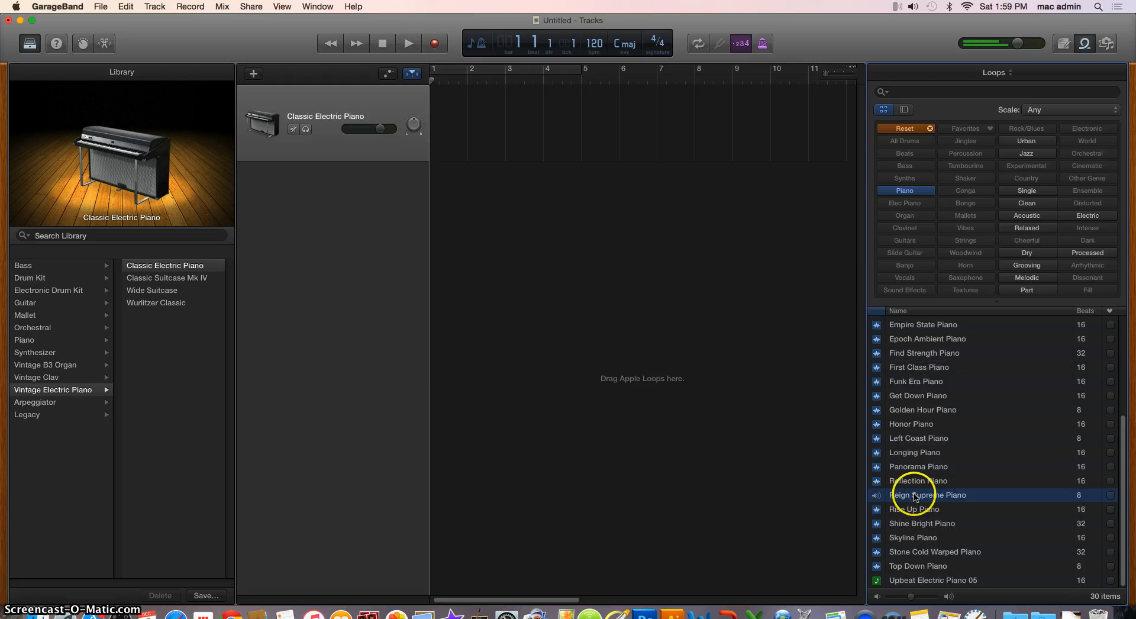
click(916, 538)
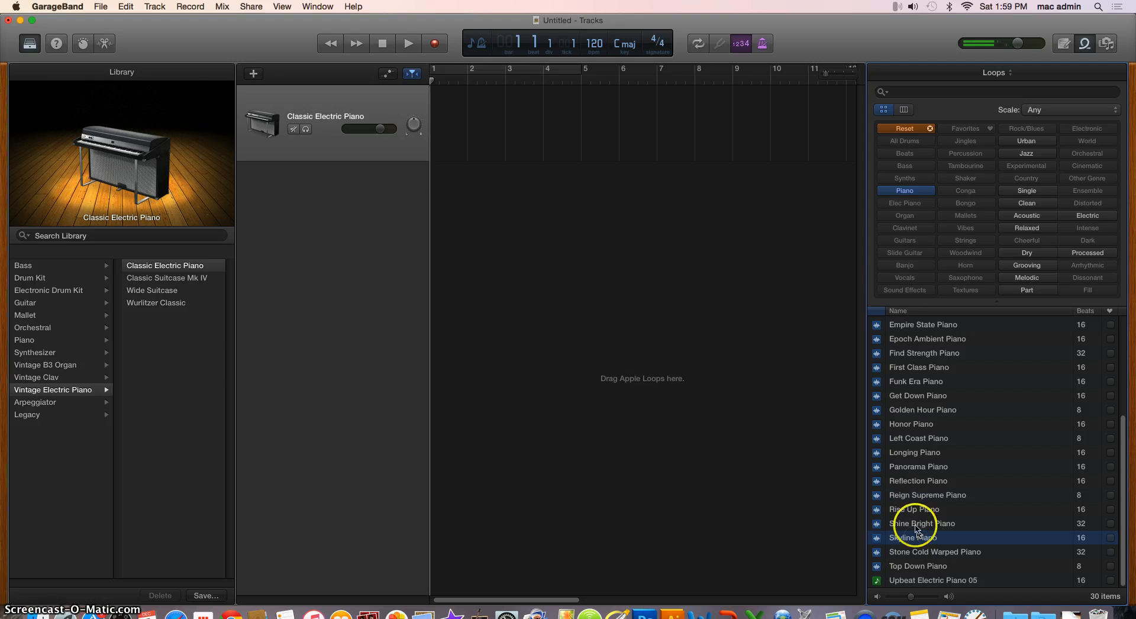
click(913, 510)
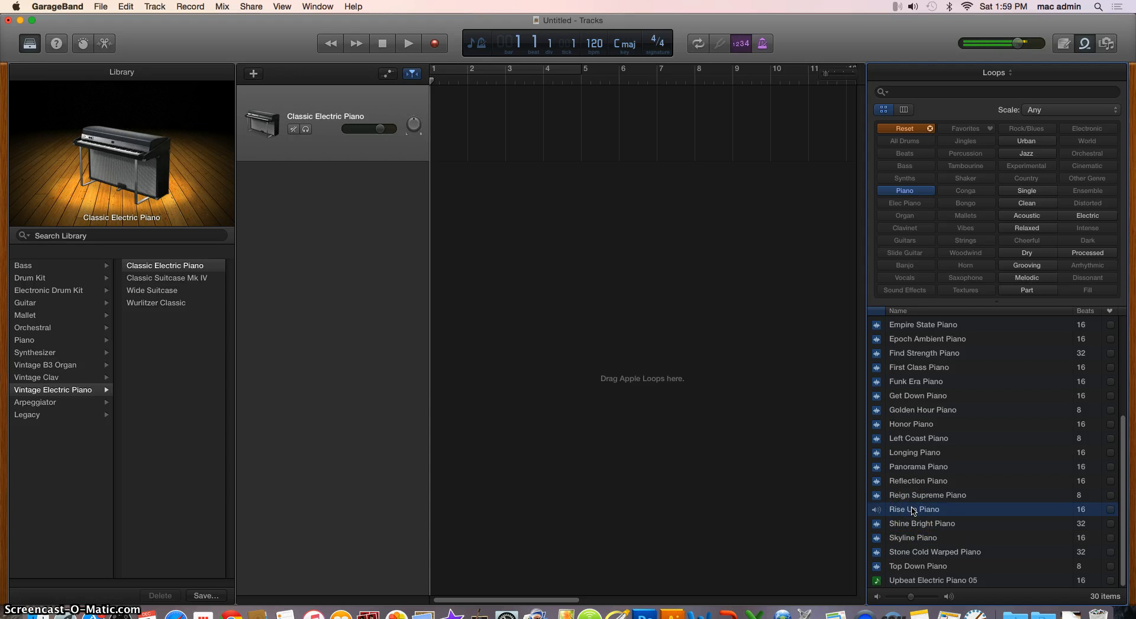
Step: Filter the loops by Beats, add Almost Electro Beat at bar 1 on a new track and loop it until bar 11
click(908, 129)
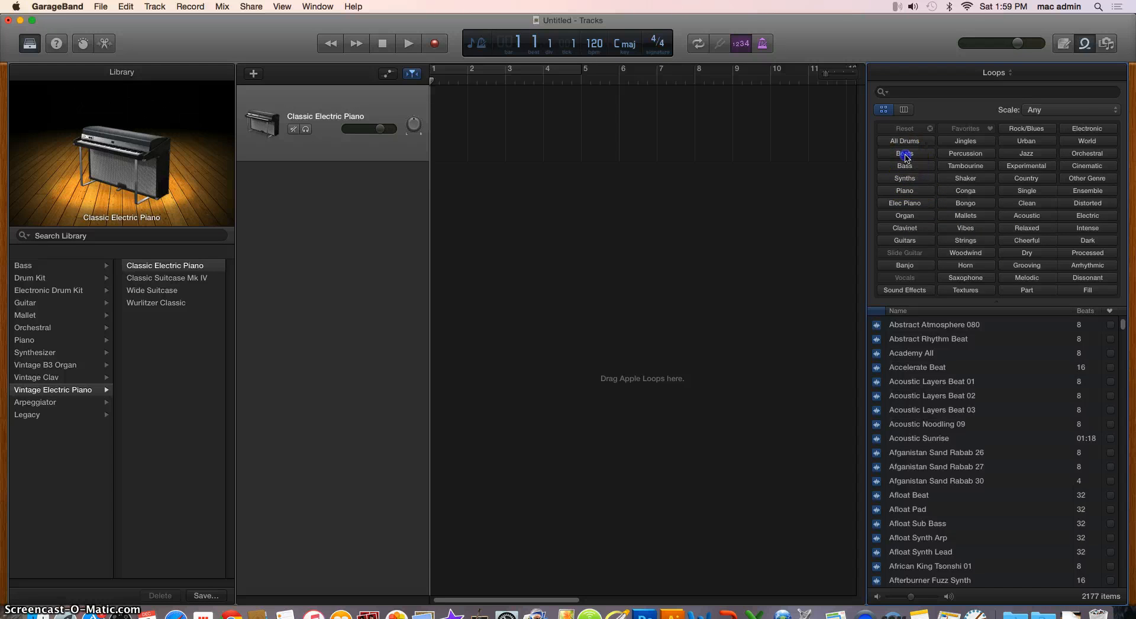
click(906, 155)
click(935, 326)
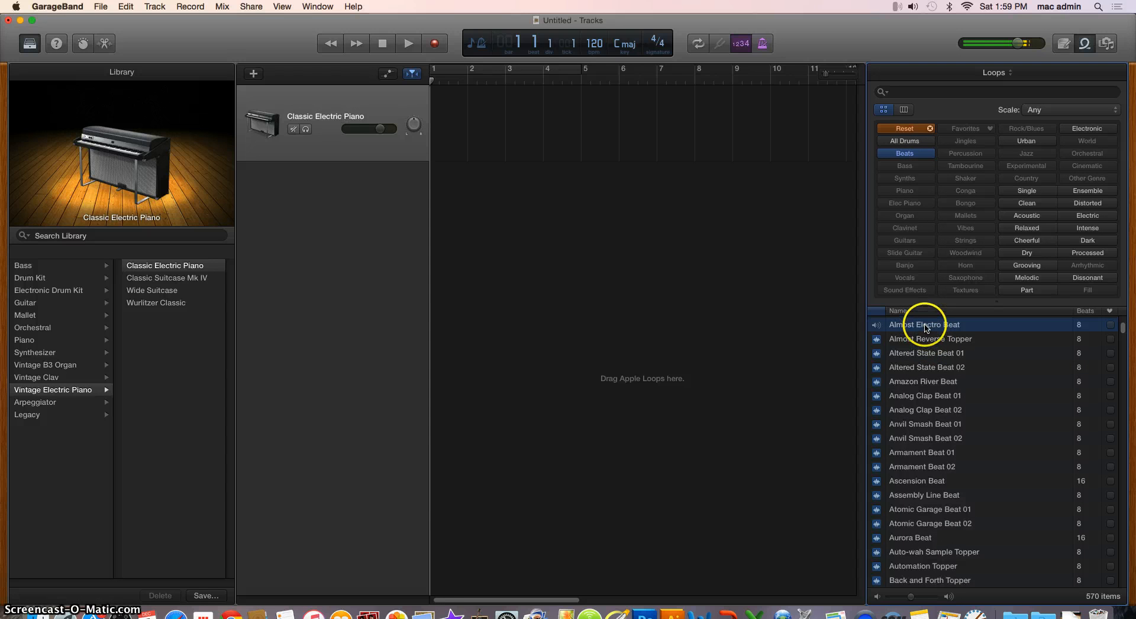
drag(926, 327, 444, 199)
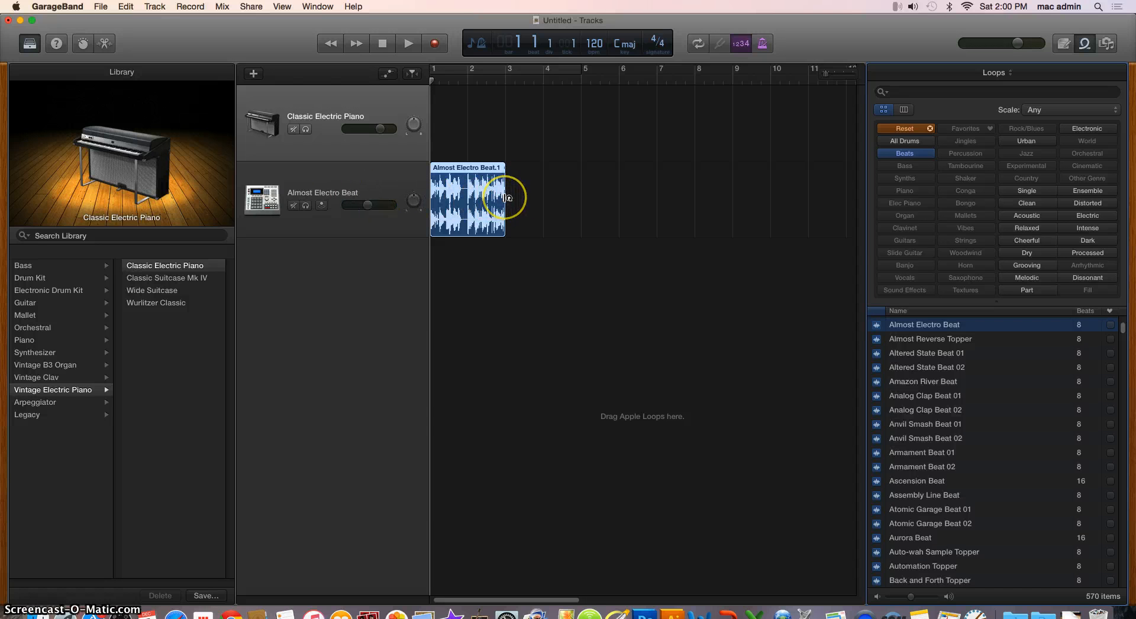
drag(508, 198, 545, 207)
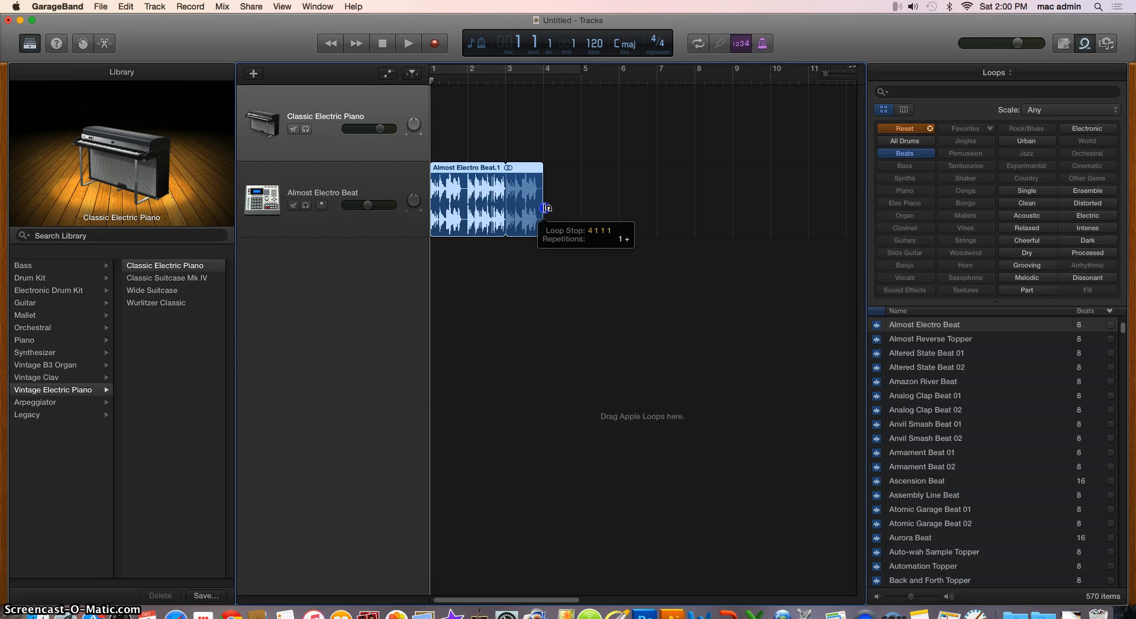
drag(548, 208, 806, 211)
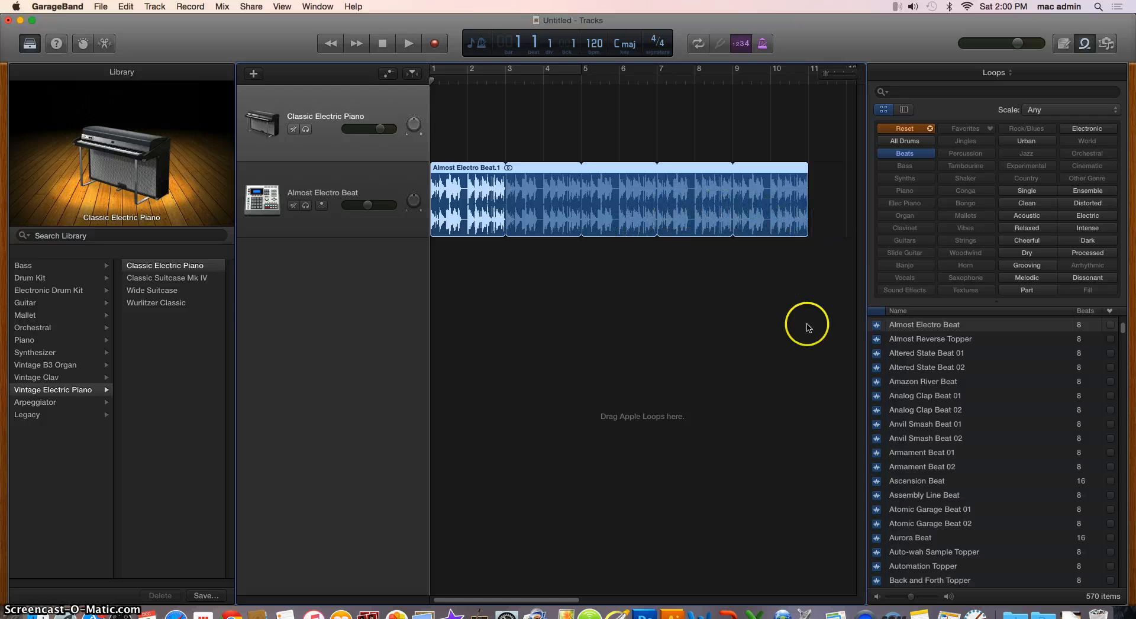
Step: Switch the loop filter to Bass, add Bombastic Line Bass 01 at bar 1 on a new track and loop it until bar 11
click(905, 129)
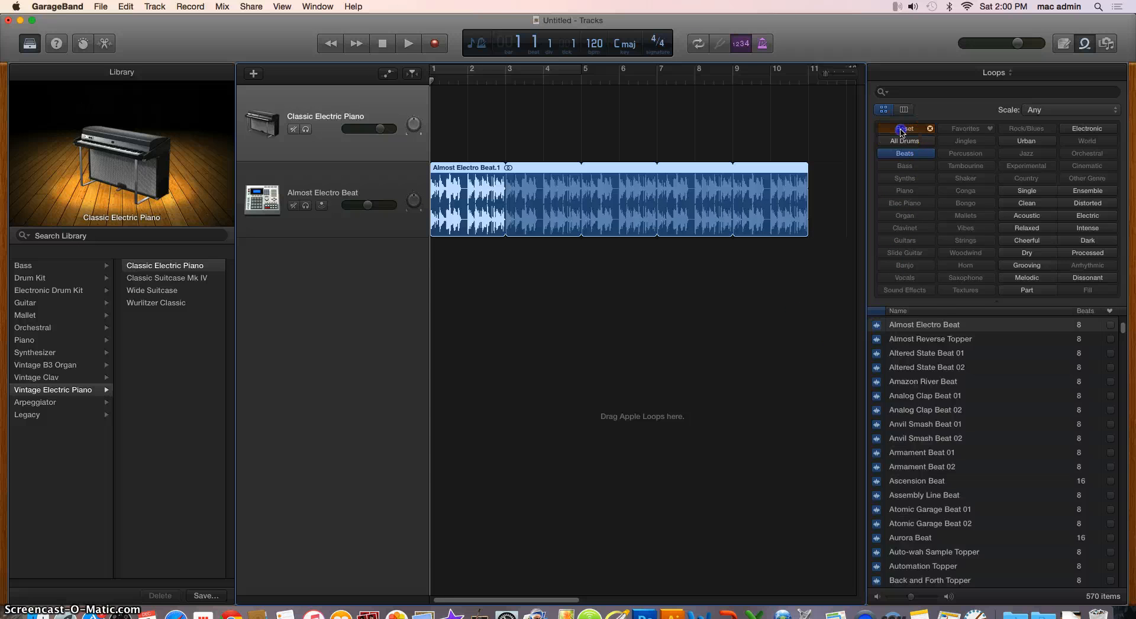
click(905, 166)
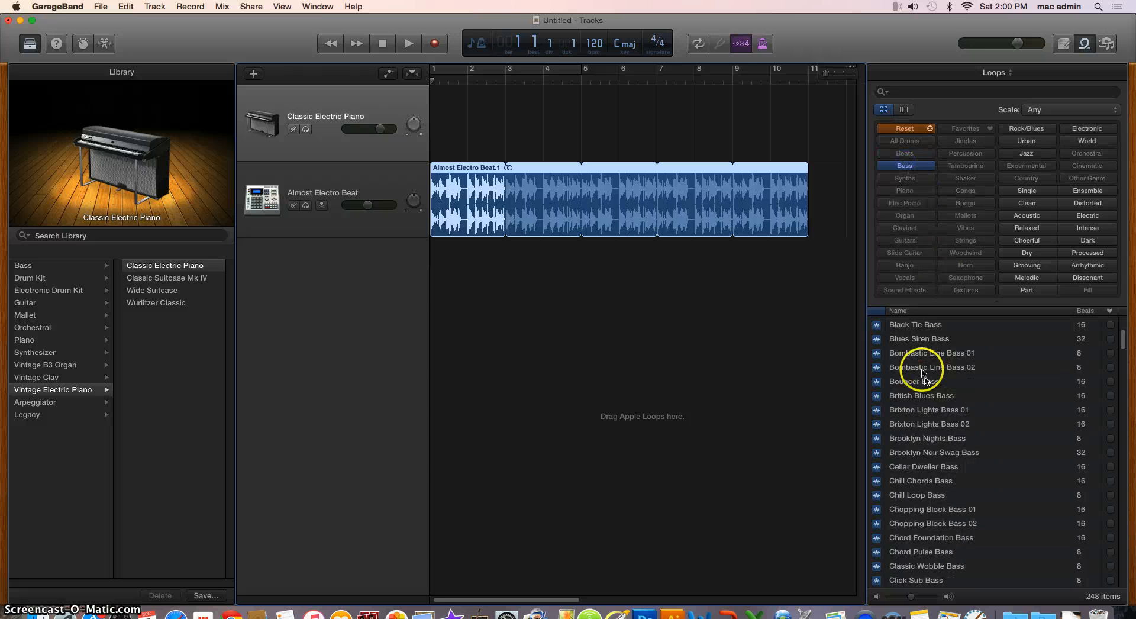
click(918, 355)
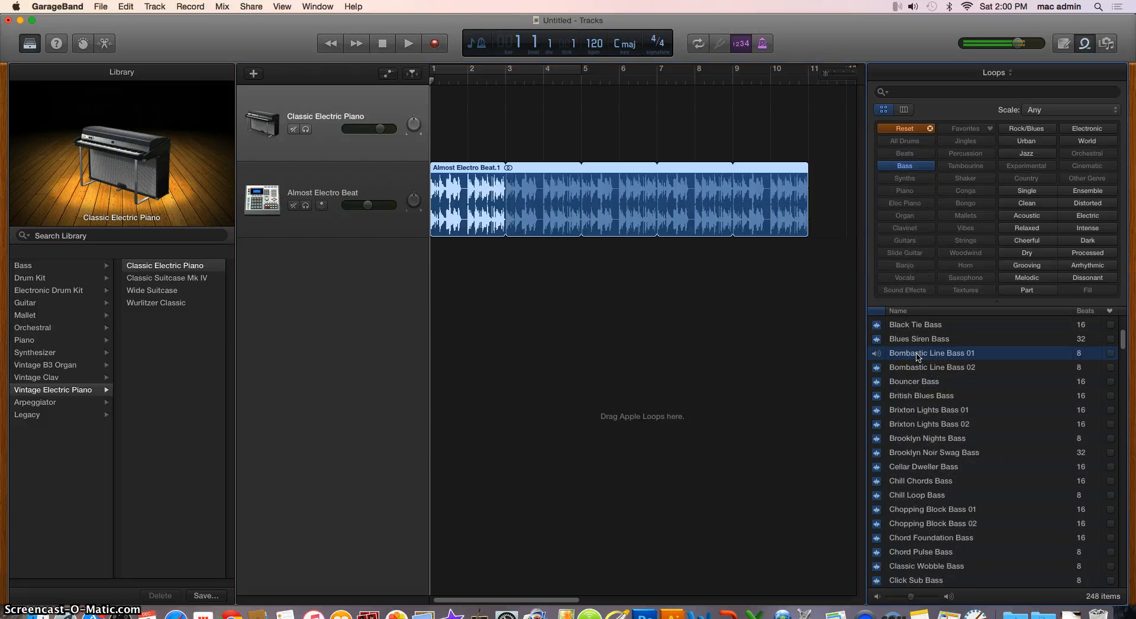
drag(918, 355, 451, 301)
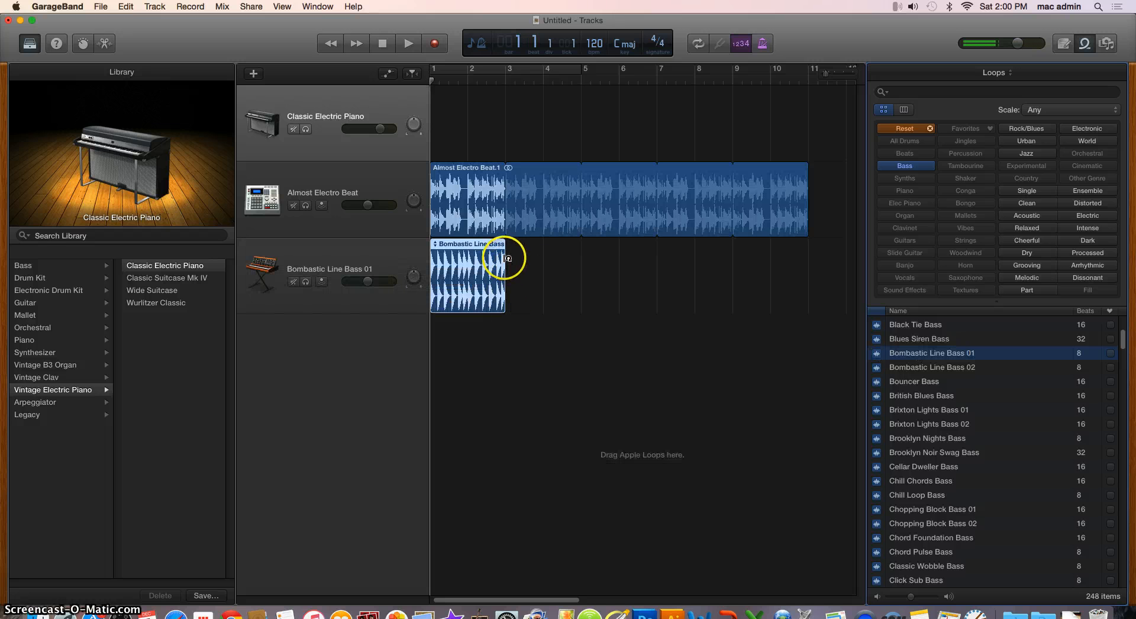
drag(507, 258, 808, 272)
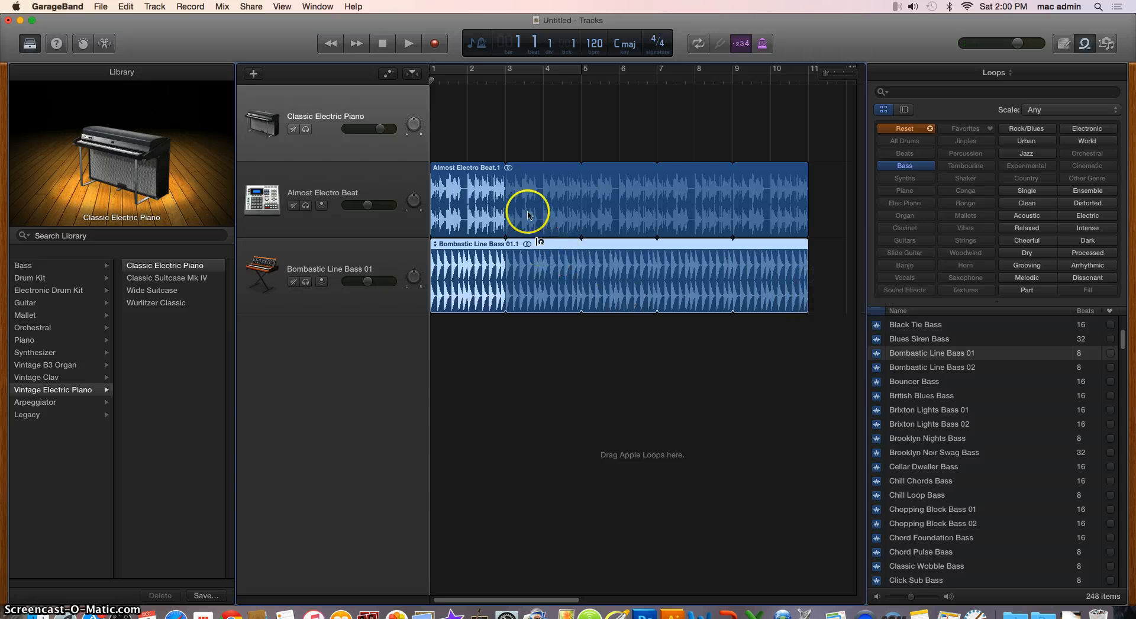
Step: Play the beat and bass tracks together from the start of the project, then stop playback
mouse_move(432, 78)
mouse_down()
mouse_move(539, 86)
mouse_move(430, 86)
mouse_up()
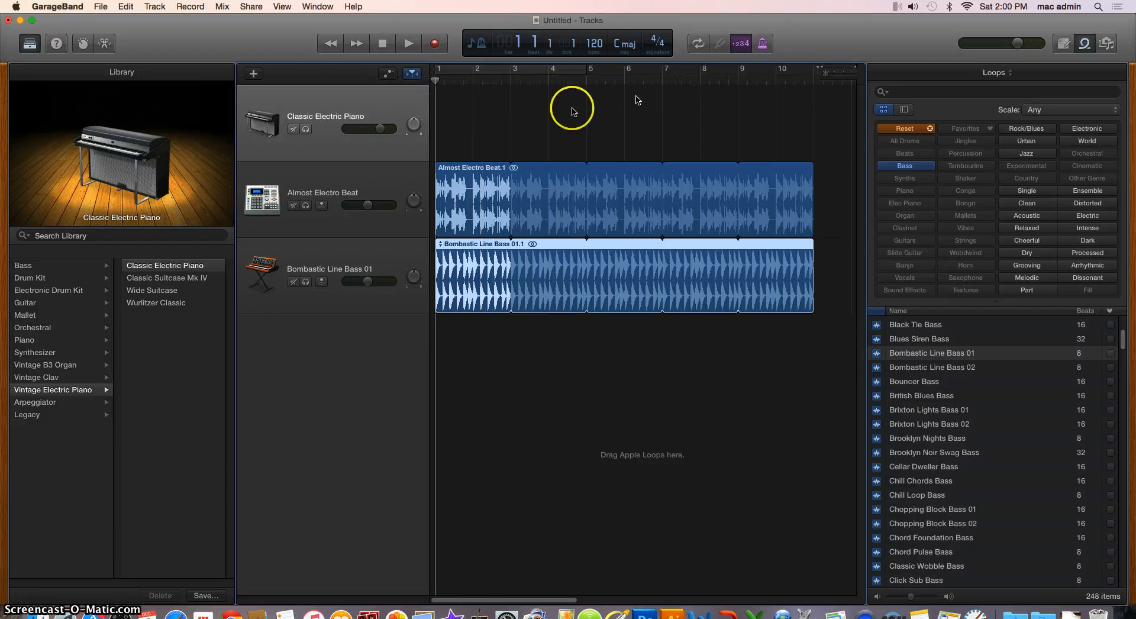
click(407, 45)
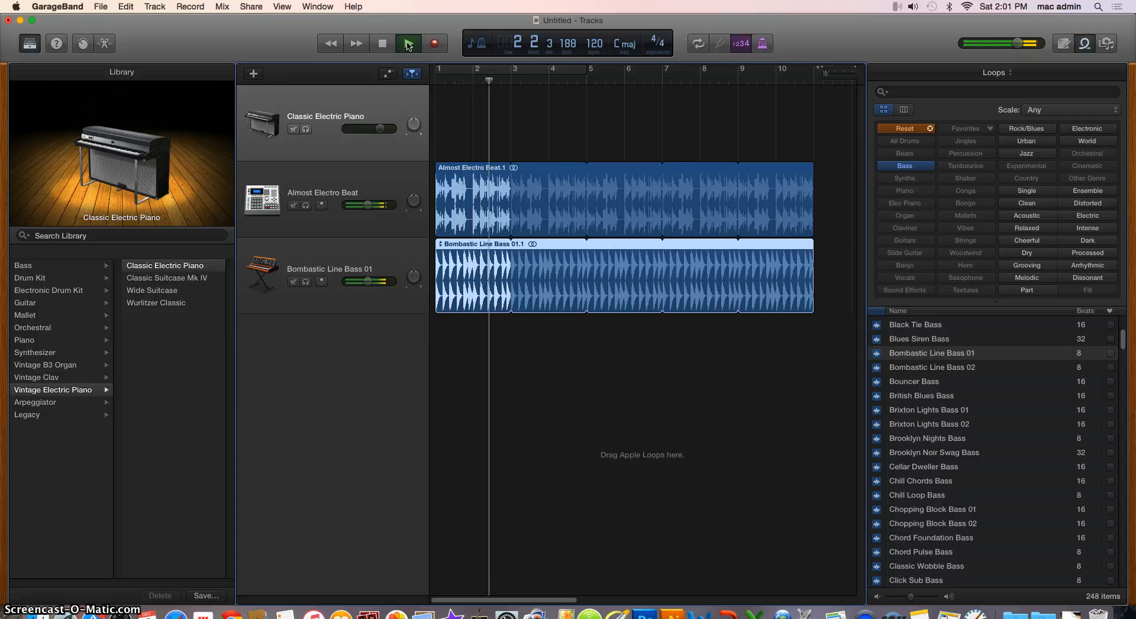
click(407, 46)
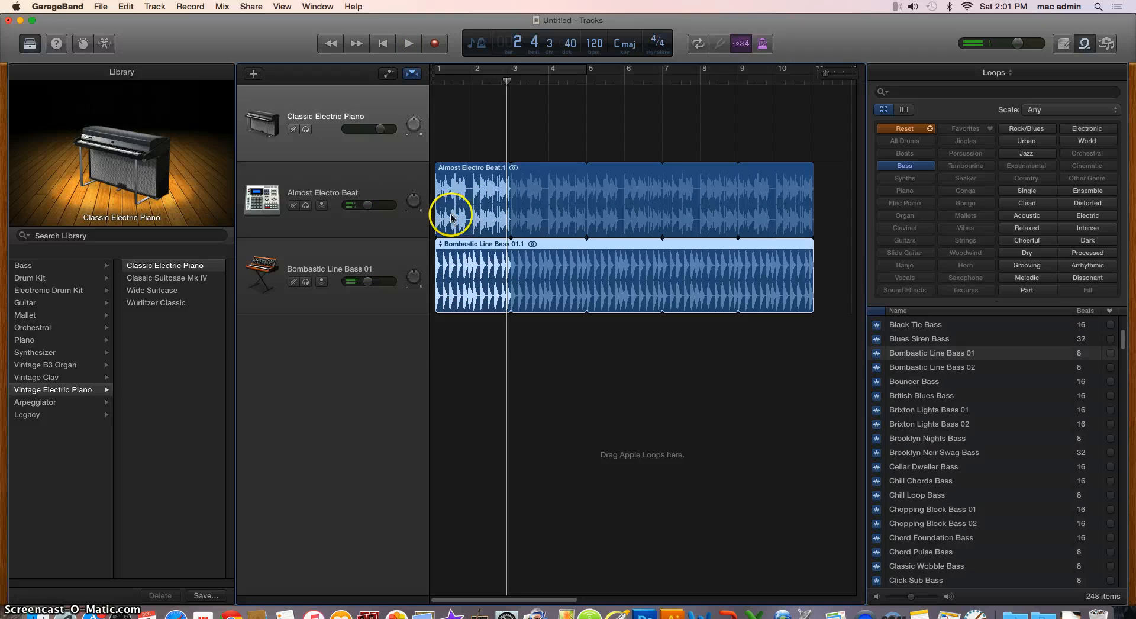
Step: Move the Almost Electro Beat region to start at bar 4 and return the playhead to the start of the project
drag(452, 213, 567, 200)
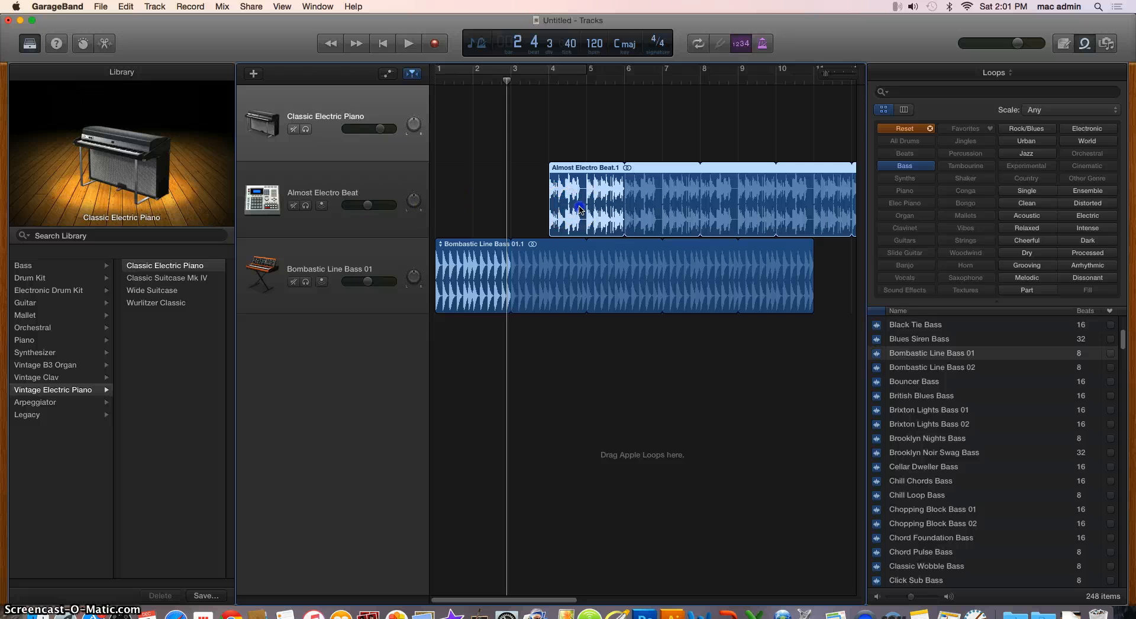
drag(506, 80, 433, 81)
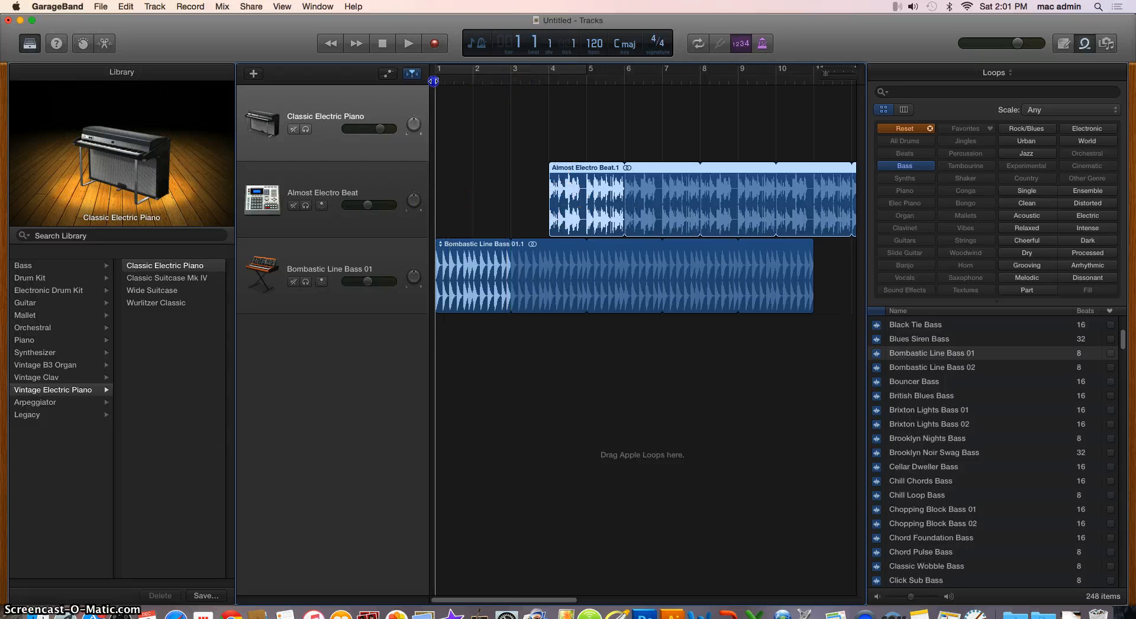
Step: Play the arrangement from the start past the delayed beat entry at bar 4, then stop playback
click(409, 46)
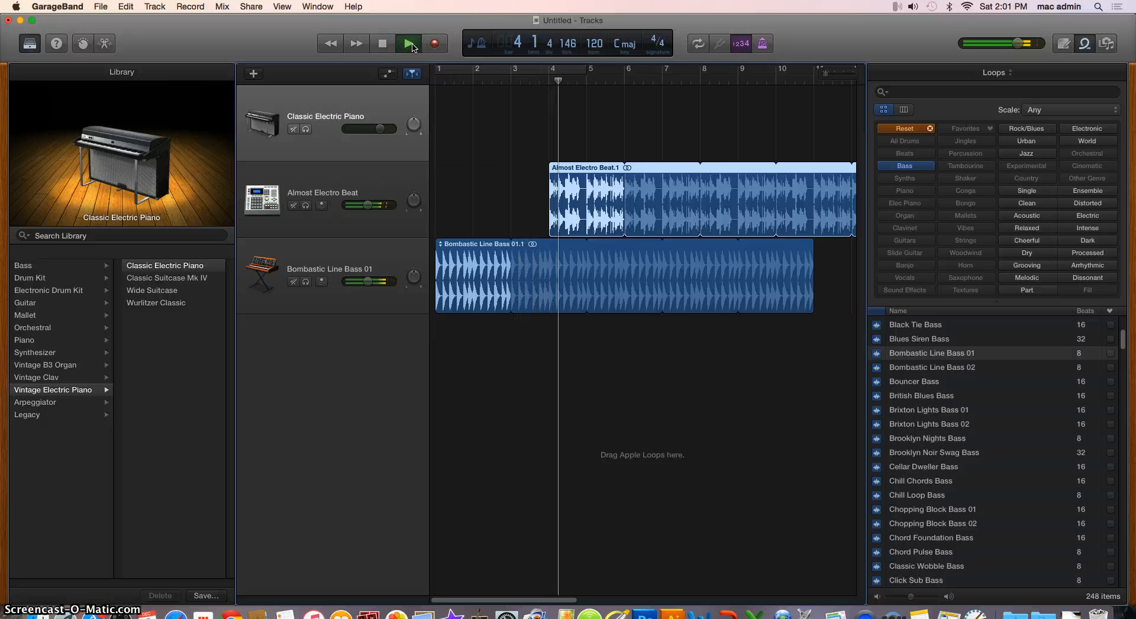
click(408, 43)
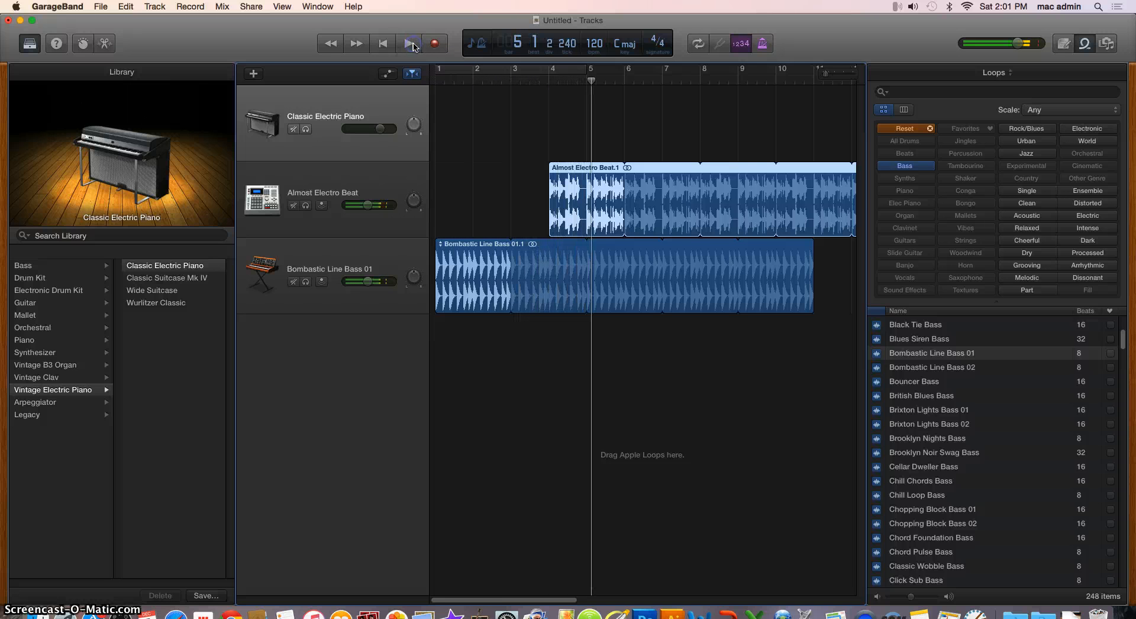
Step: Switch the loop filter to Guitars, preview loops, and add Chase Scene Wah Guitar at bar 6 on a new track, looped until about bar 11.5
click(903, 128)
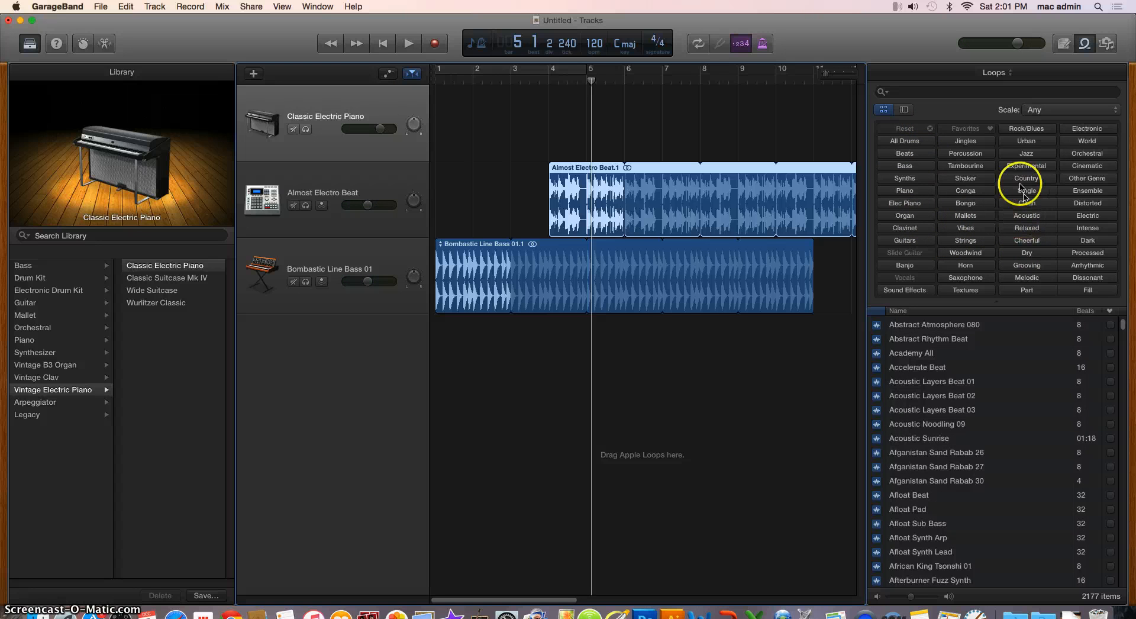
click(905, 240)
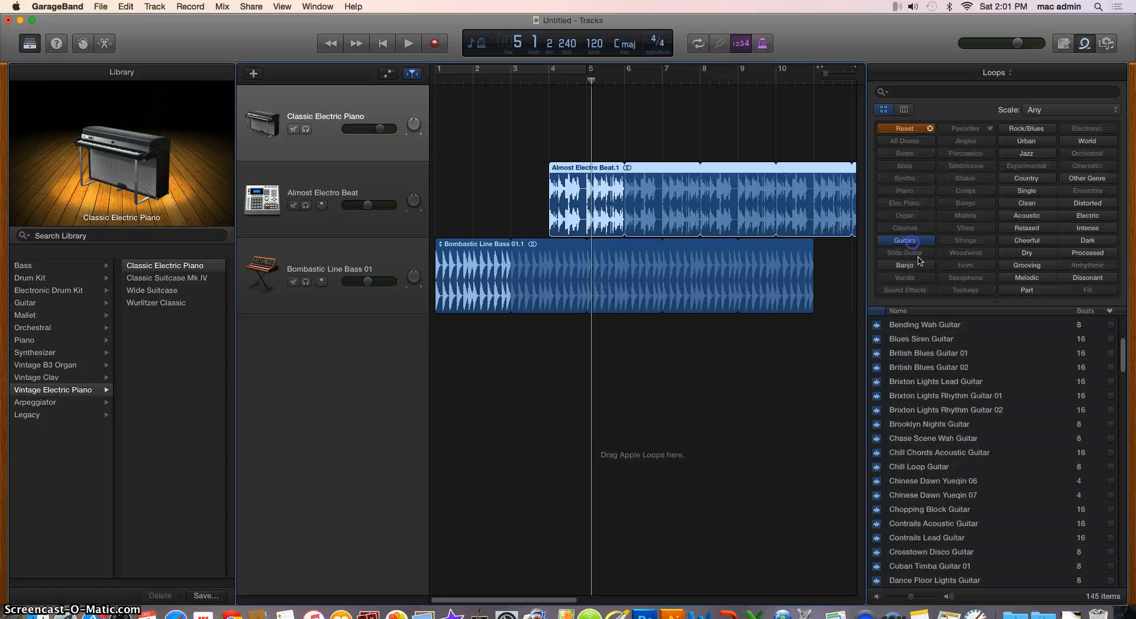
click(901, 355)
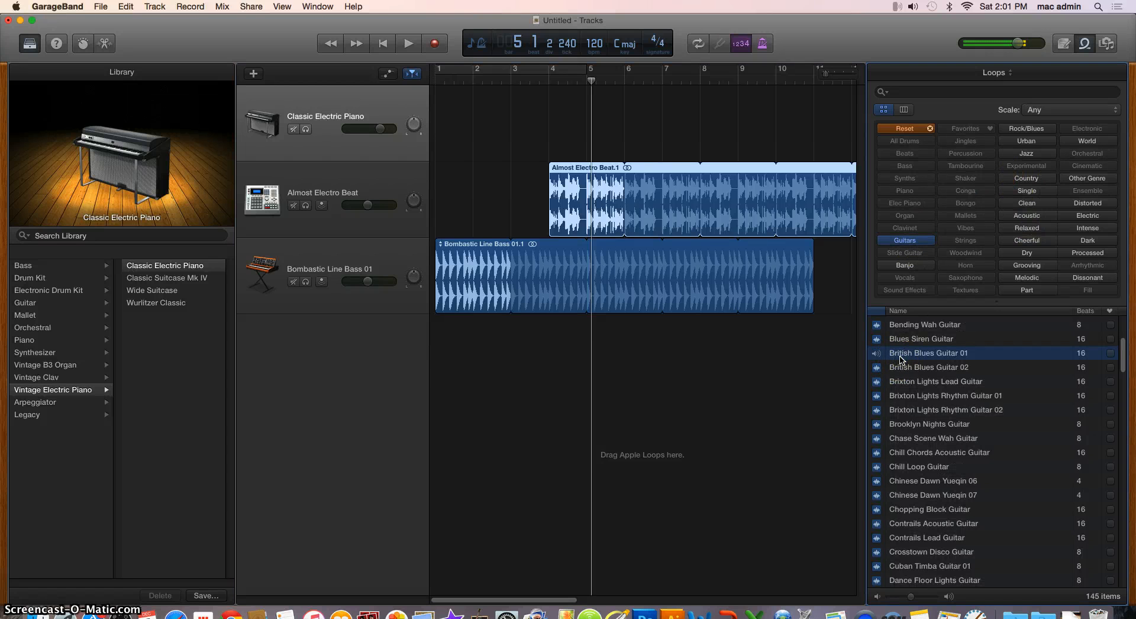
click(909, 440)
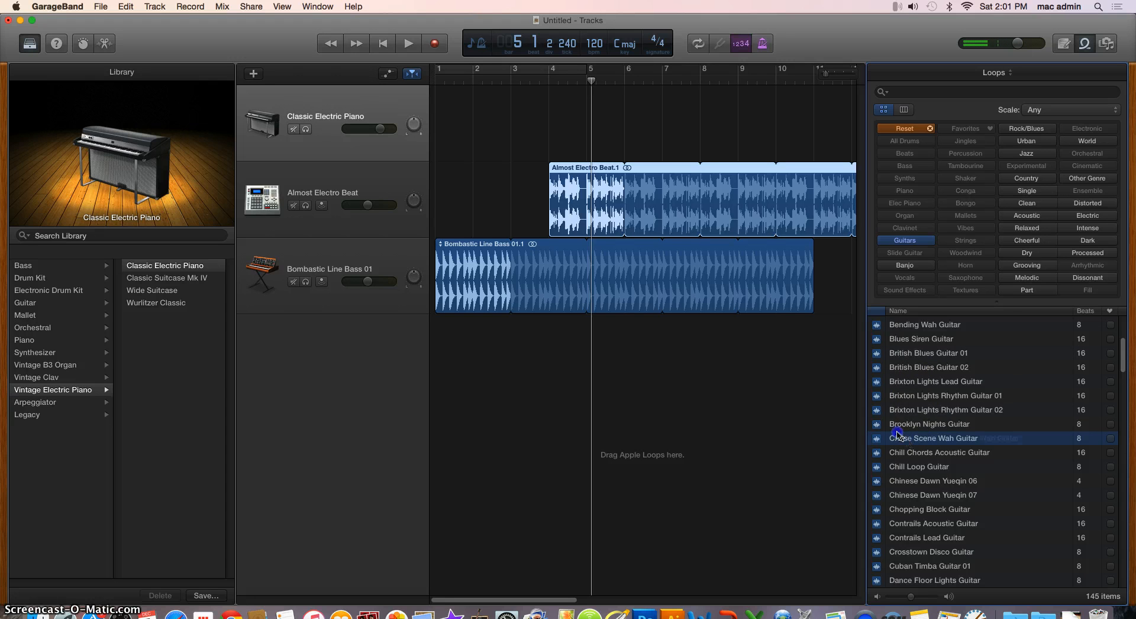
drag(898, 436, 832, 349)
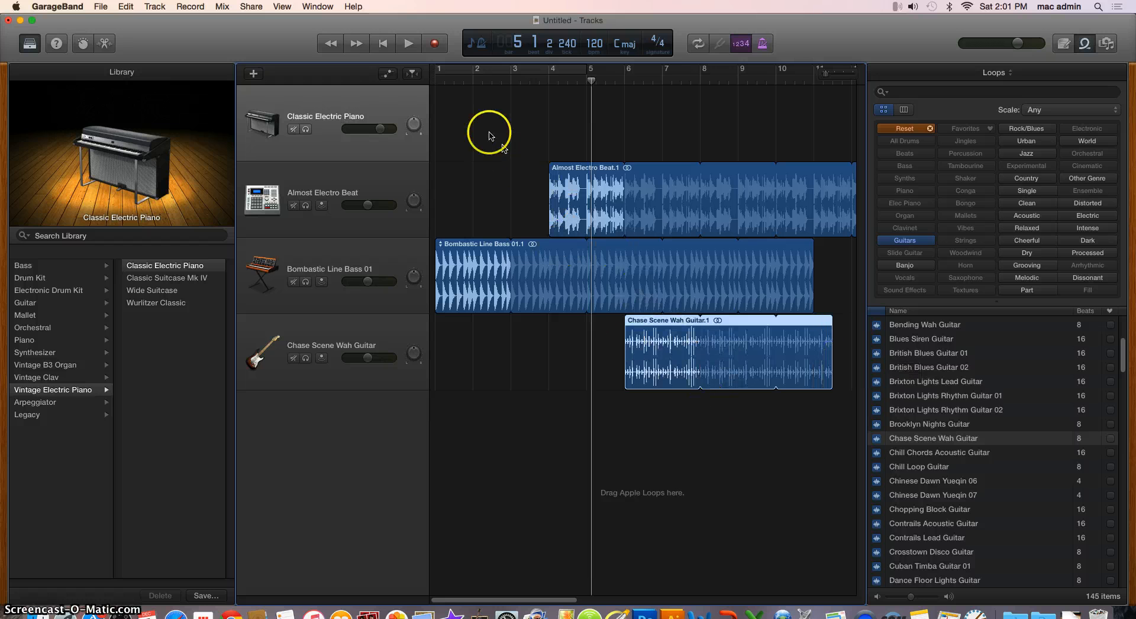
Step: Play the three loop tracks together from bar 5 through the guitar entry, then stop playback
click(409, 45)
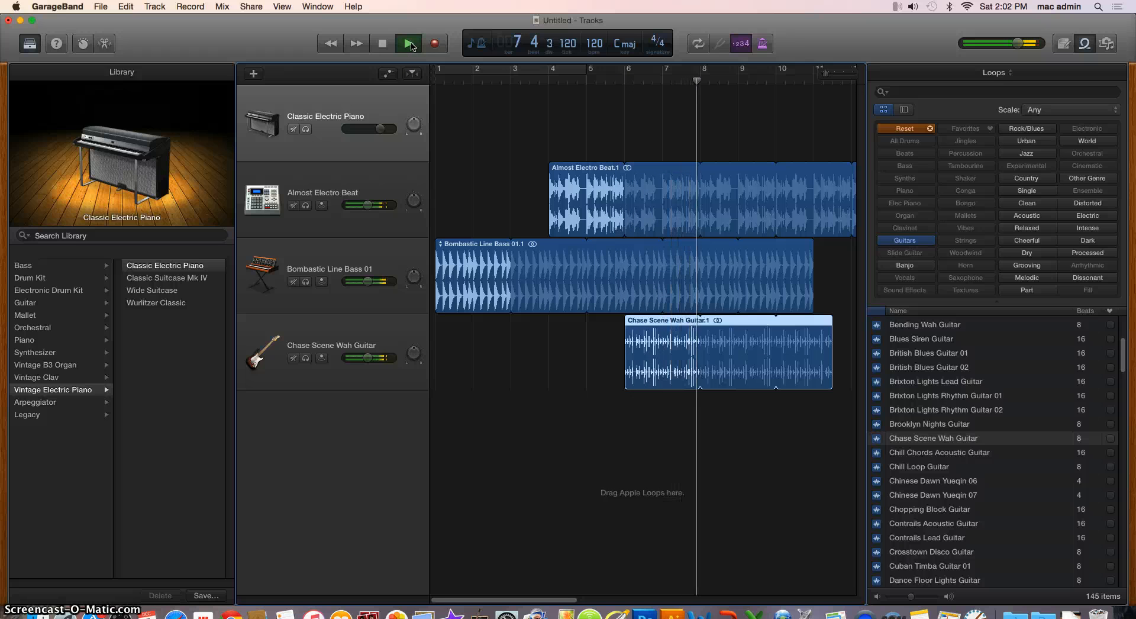
click(412, 45)
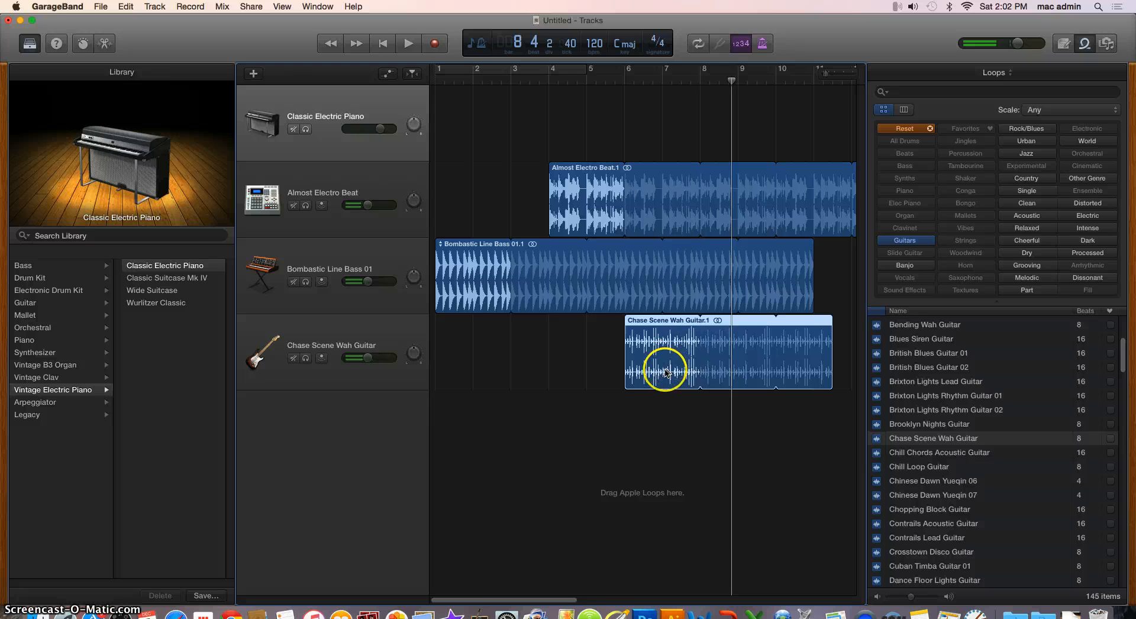
Step: Add an automatic fade-out to the end of the song on the master track
drag(572, 603, 631, 604)
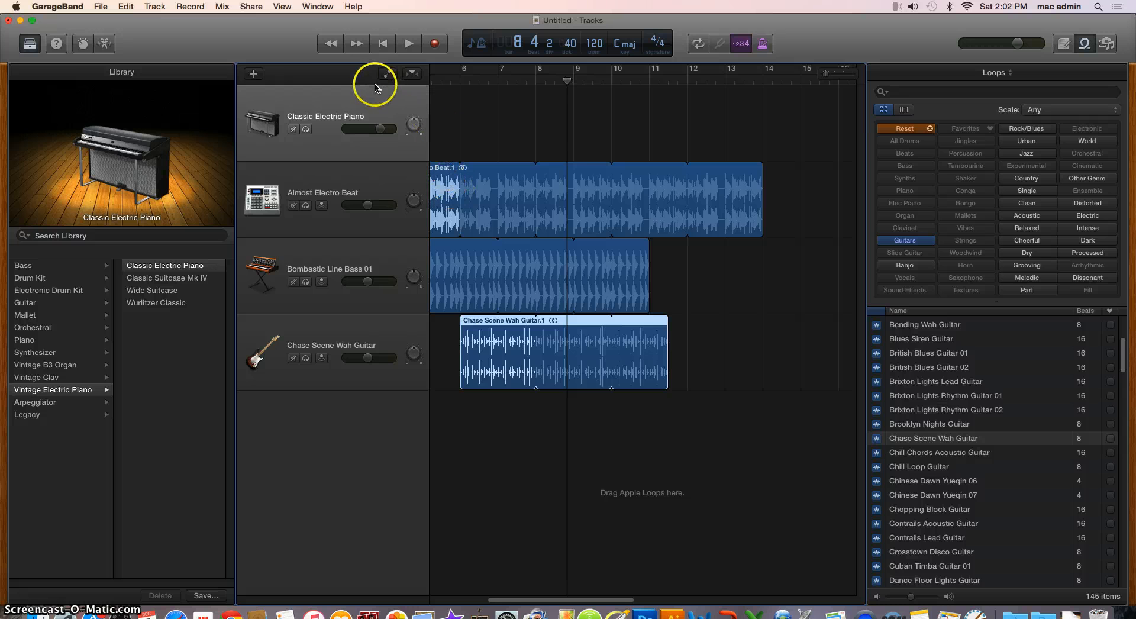
click(251, 7)
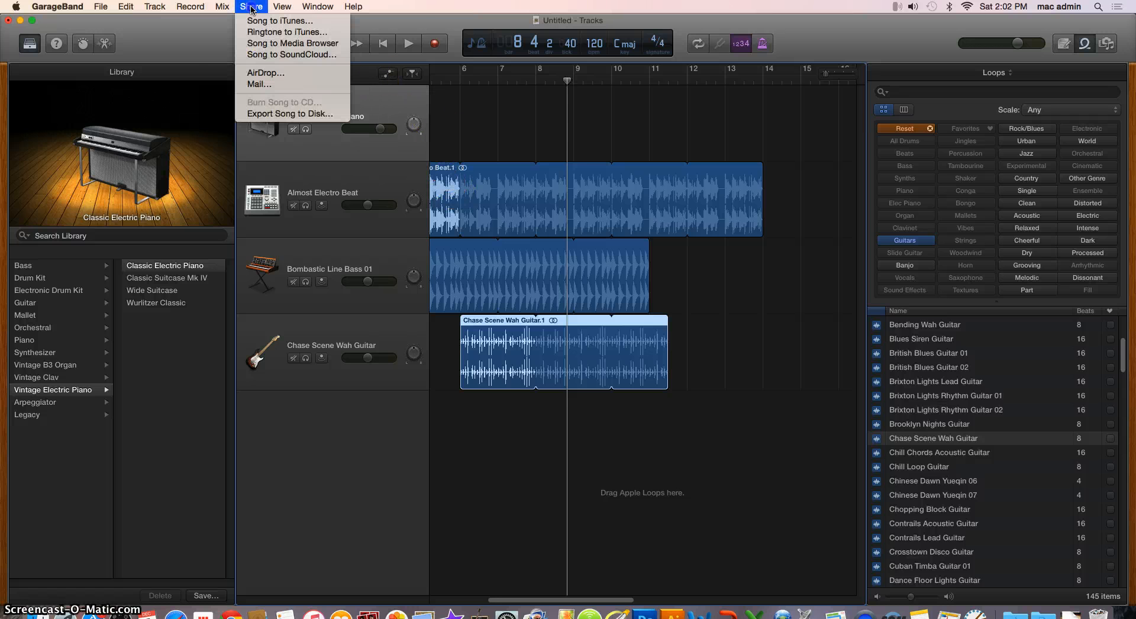
mouse_move(229, 9)
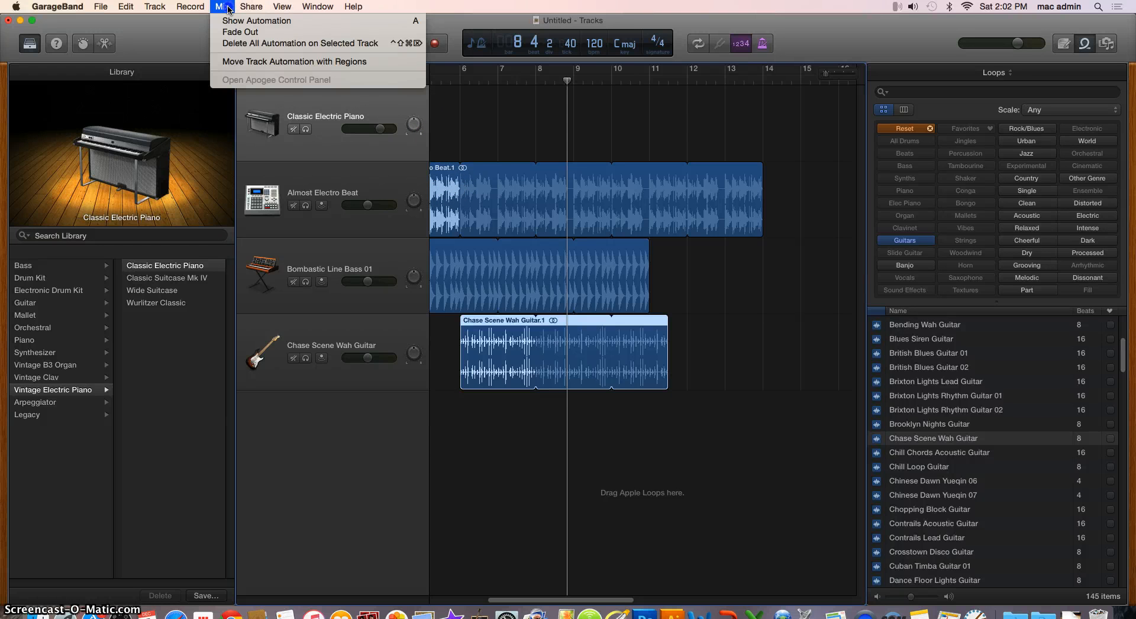
click(240, 31)
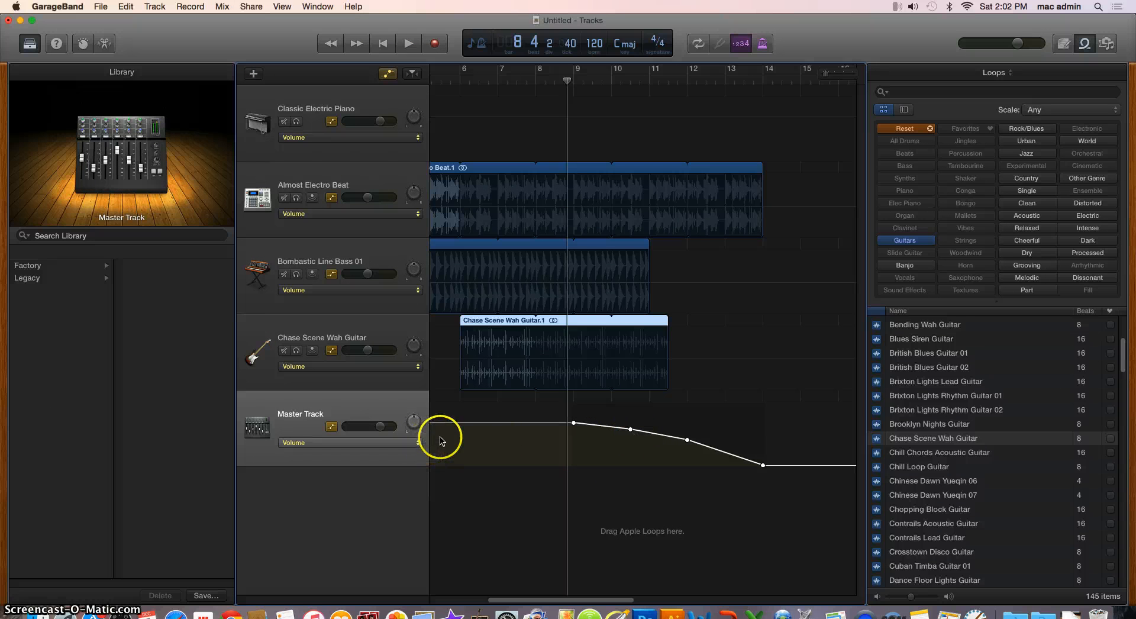
Step: Fade the Chase Scene Wah Guitar volume from about bar 9.3 to silence at bar 11.5, and the bass from about bar 9.6 to silence at bar 11
click(578, 360)
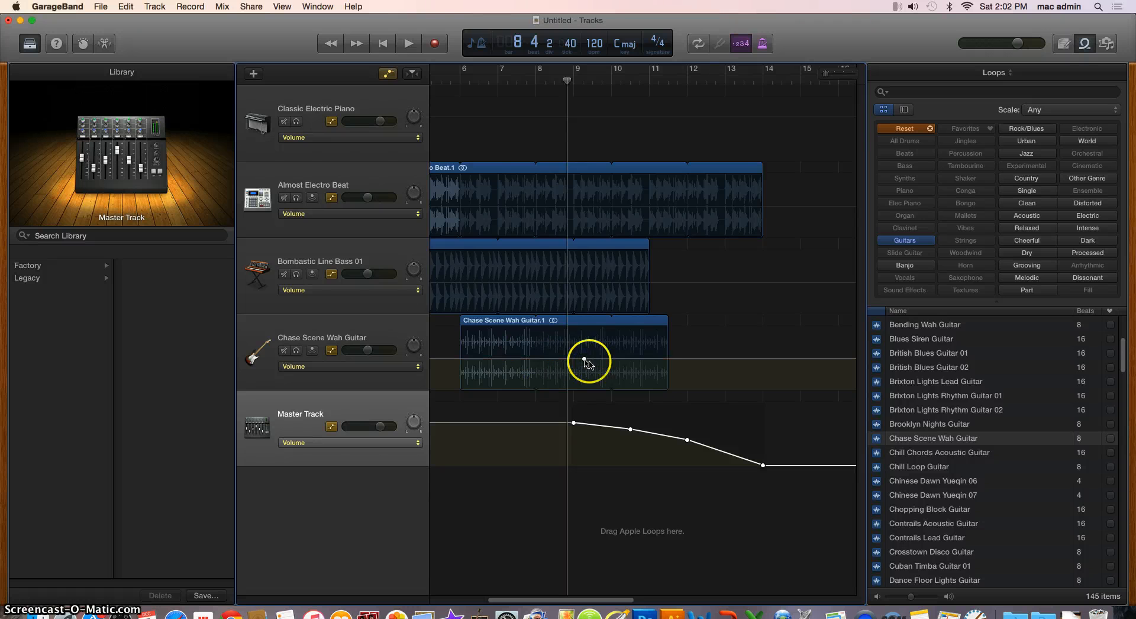
drag(675, 360, 668, 390)
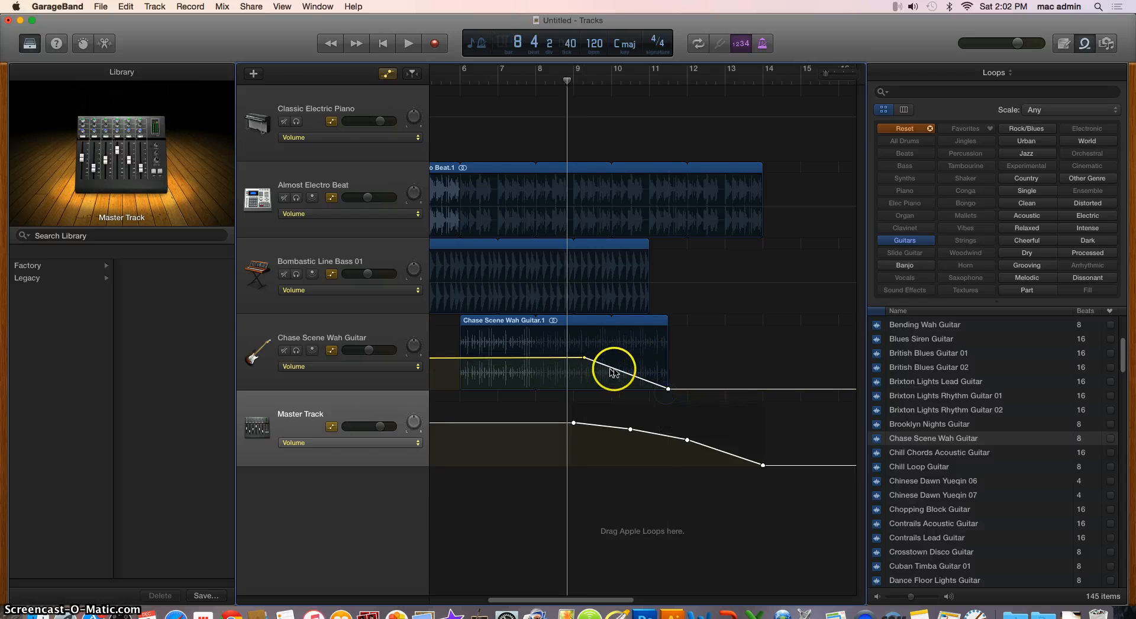
click(555, 286)
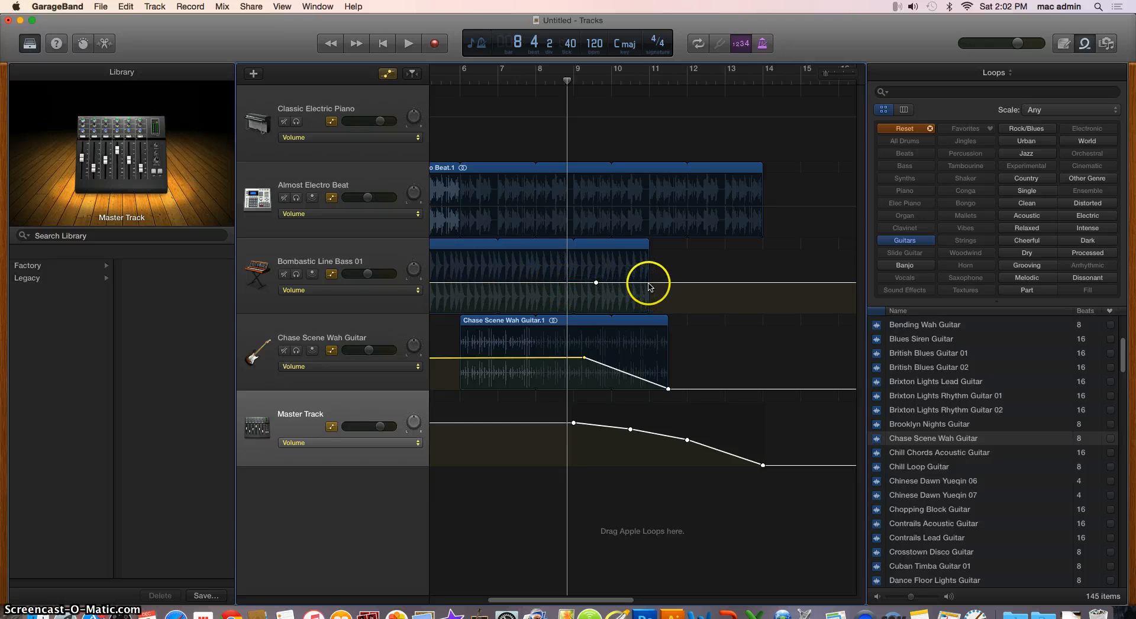
drag(649, 284, 649, 312)
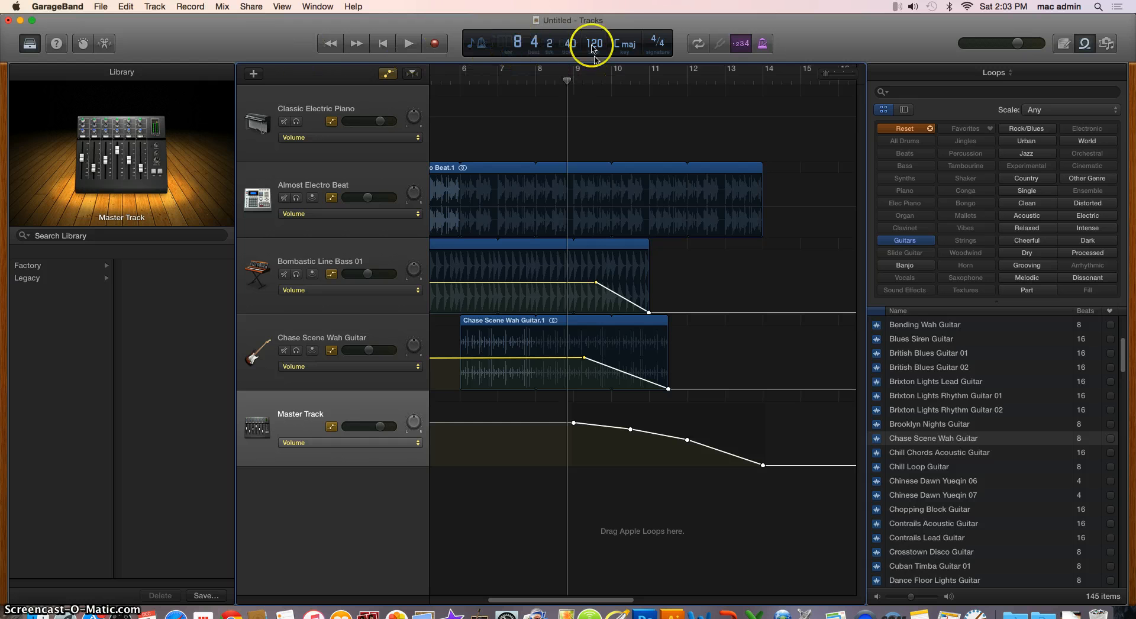
click(630, 46)
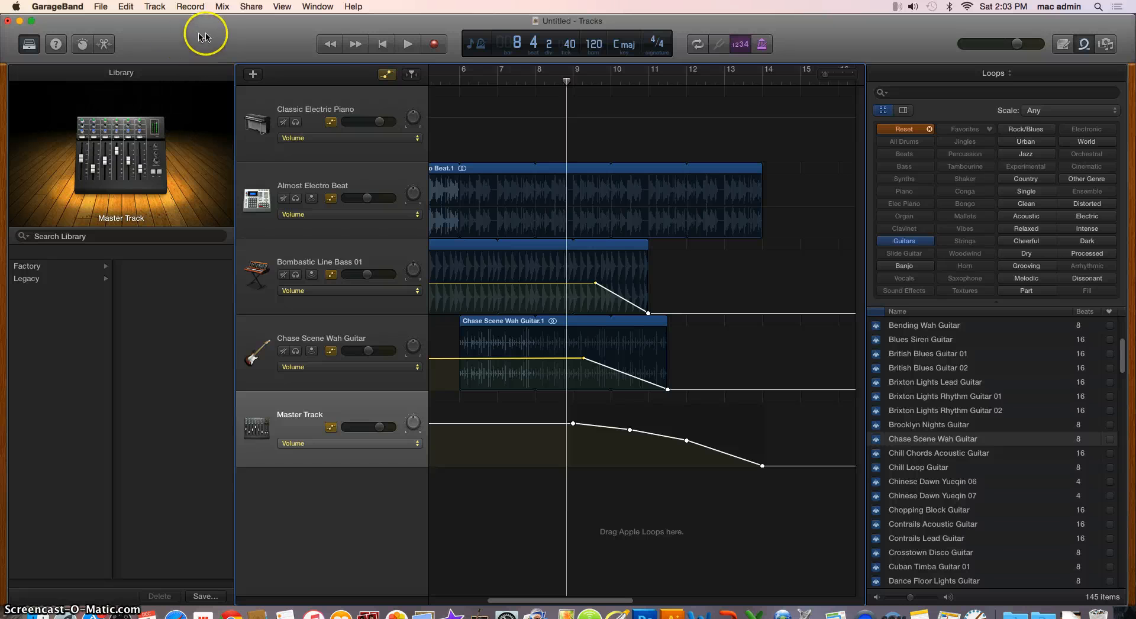
Step: Export the song to disk in Documents as Test, in MP3 format at High Quality (192 kBit/s)
click(251, 7)
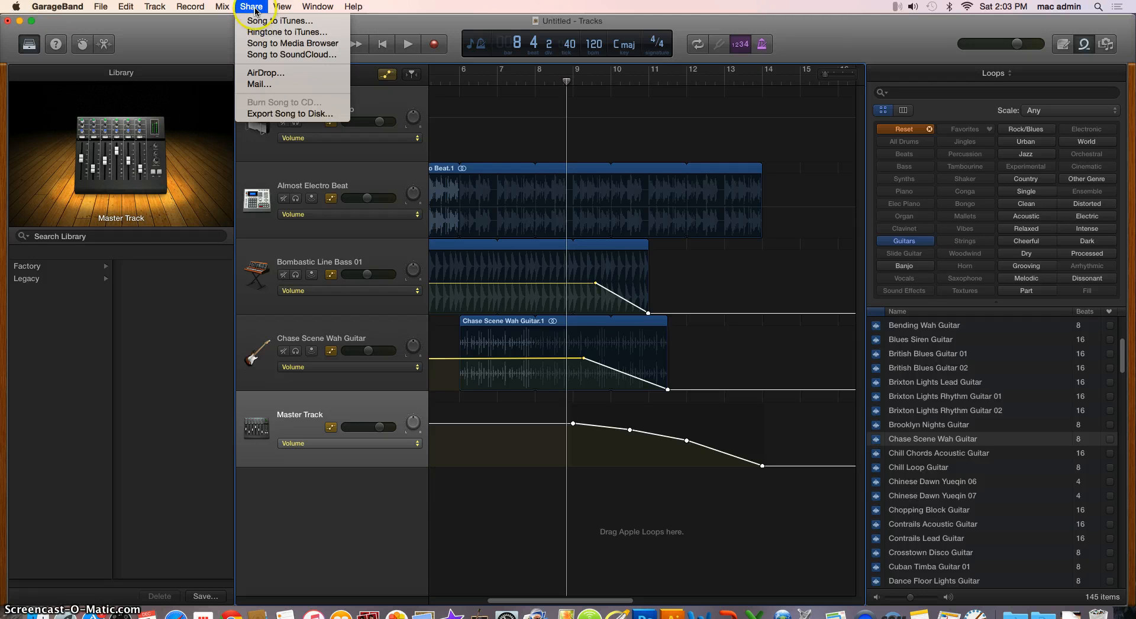
click(272, 115)
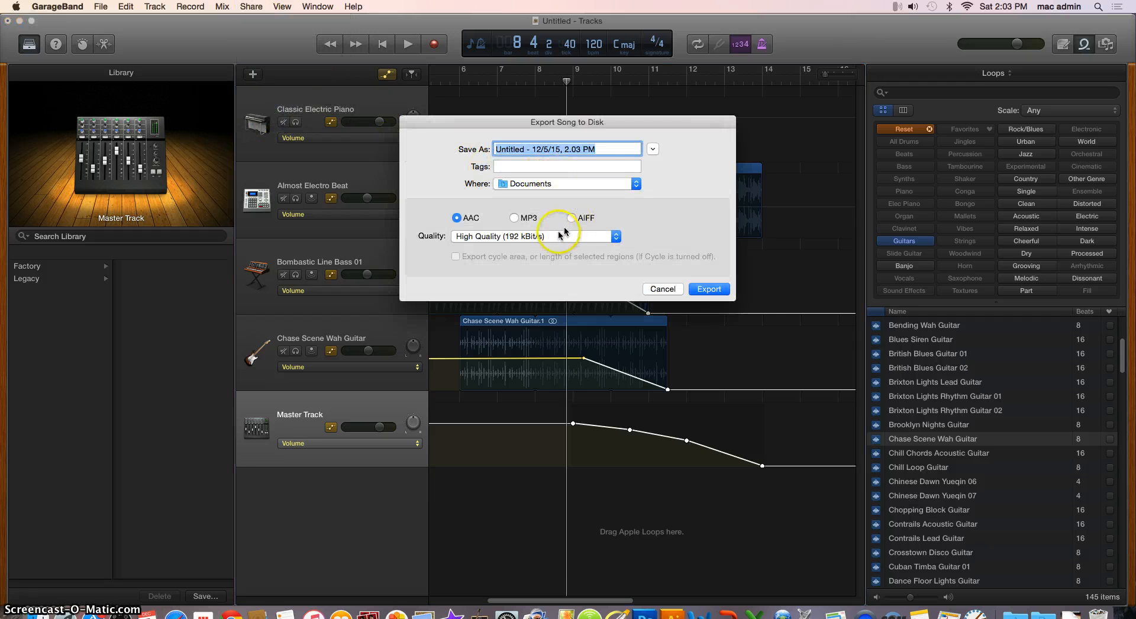
click(550, 236)
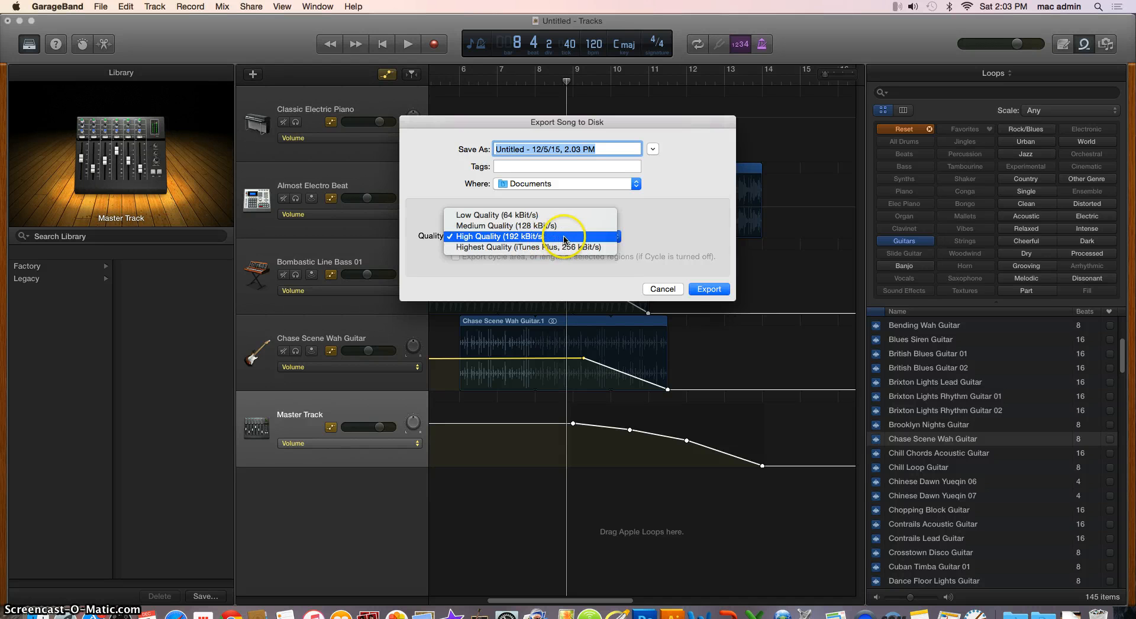
click(553, 237)
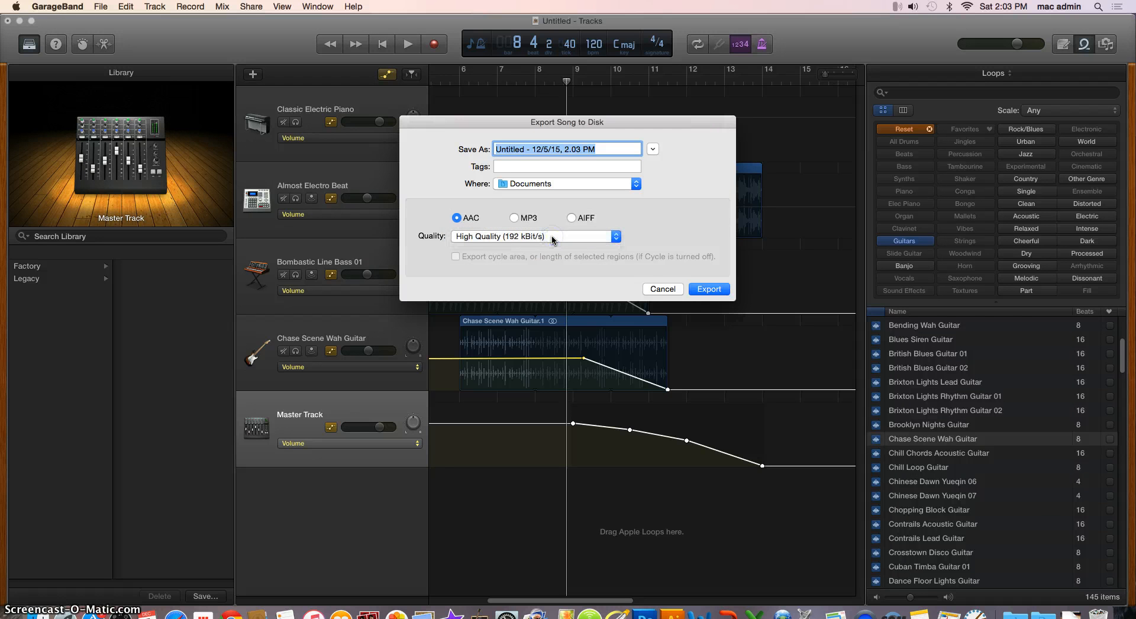
click(514, 219)
click(517, 237)
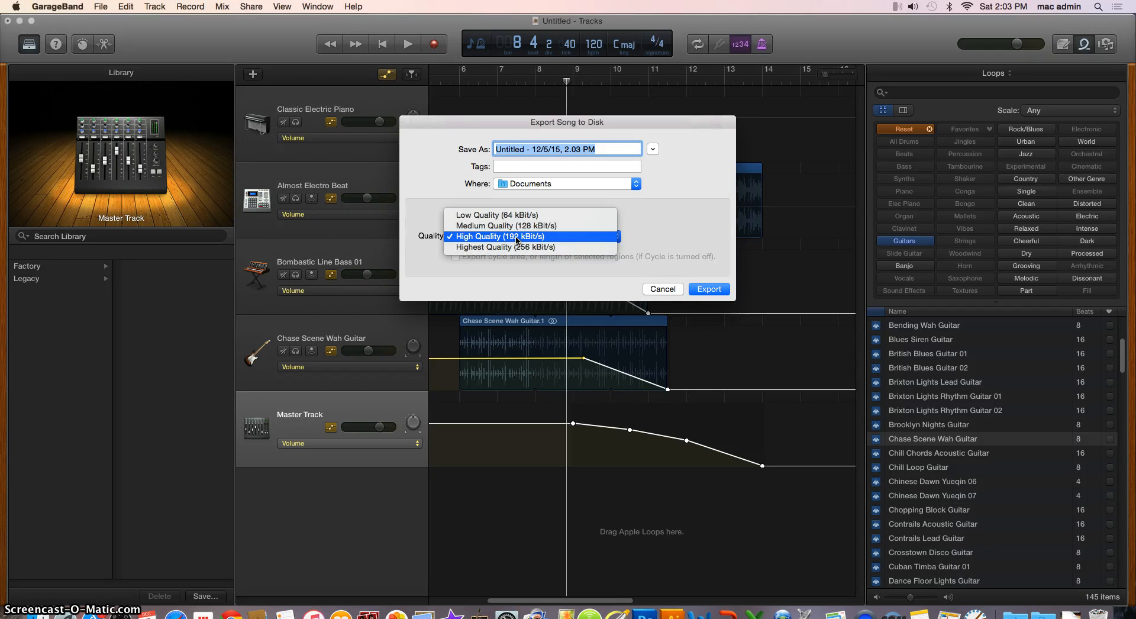
click(518, 238)
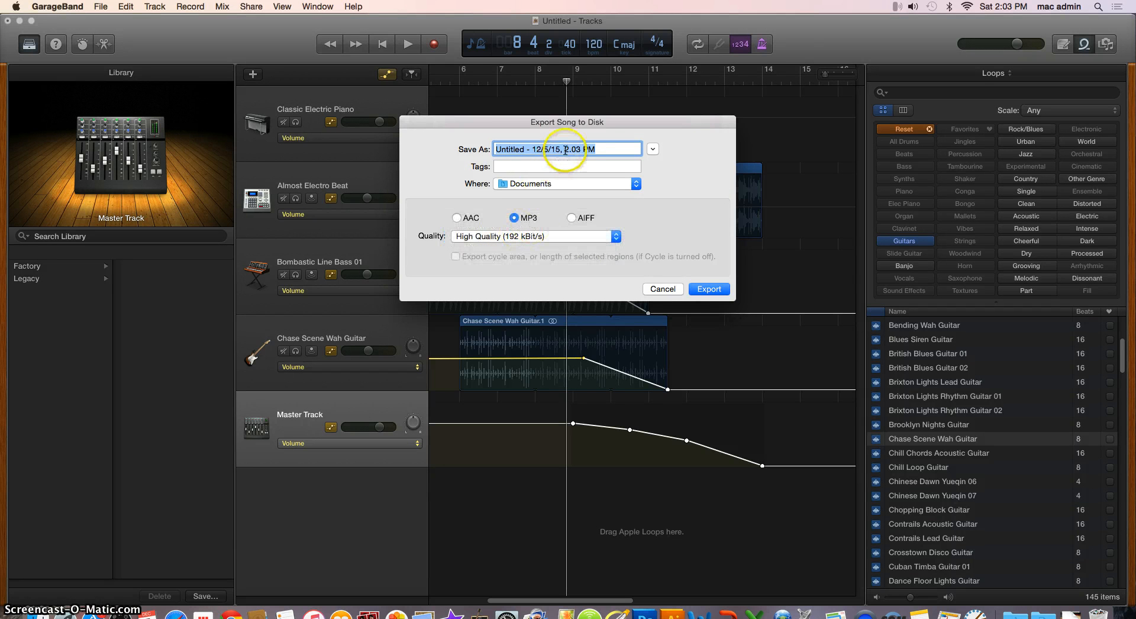
text(Test)
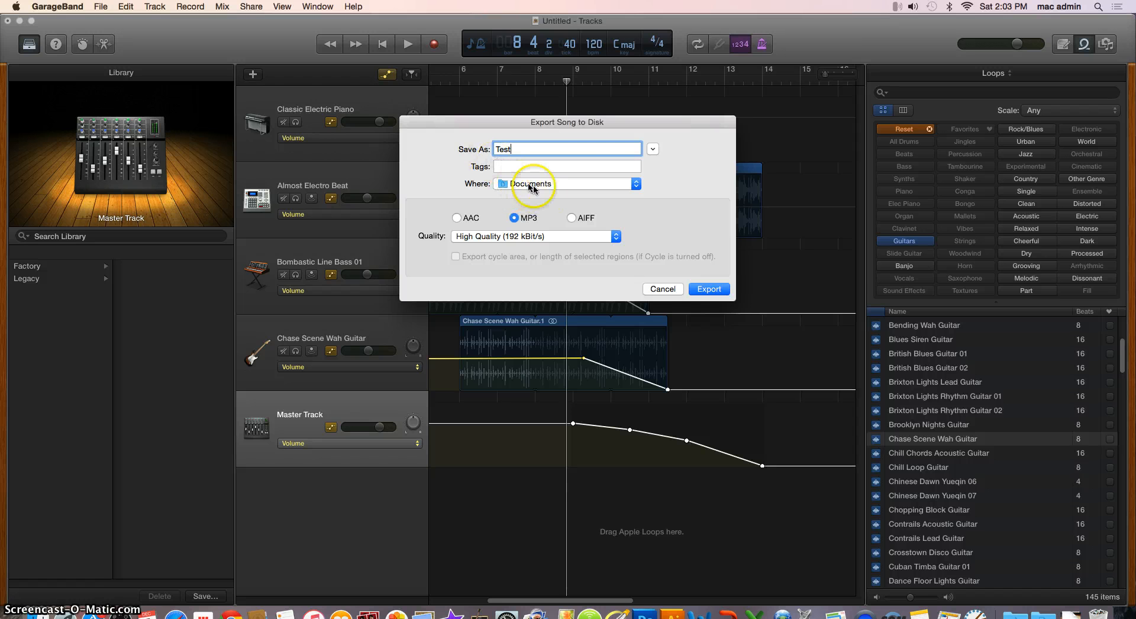
click(710, 289)
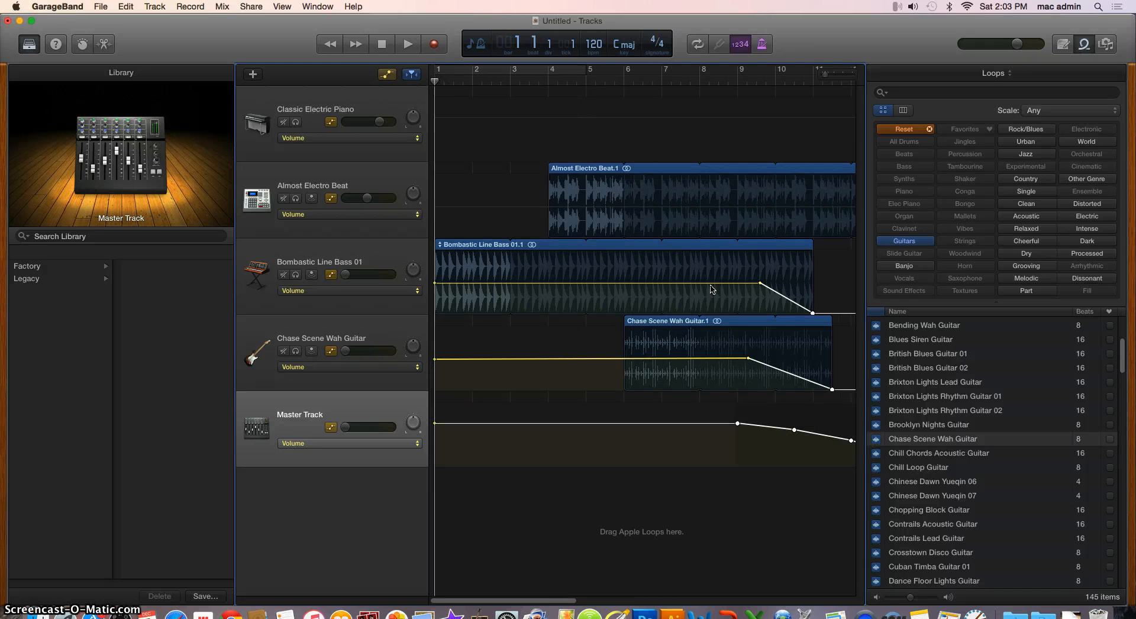
click(709, 287)
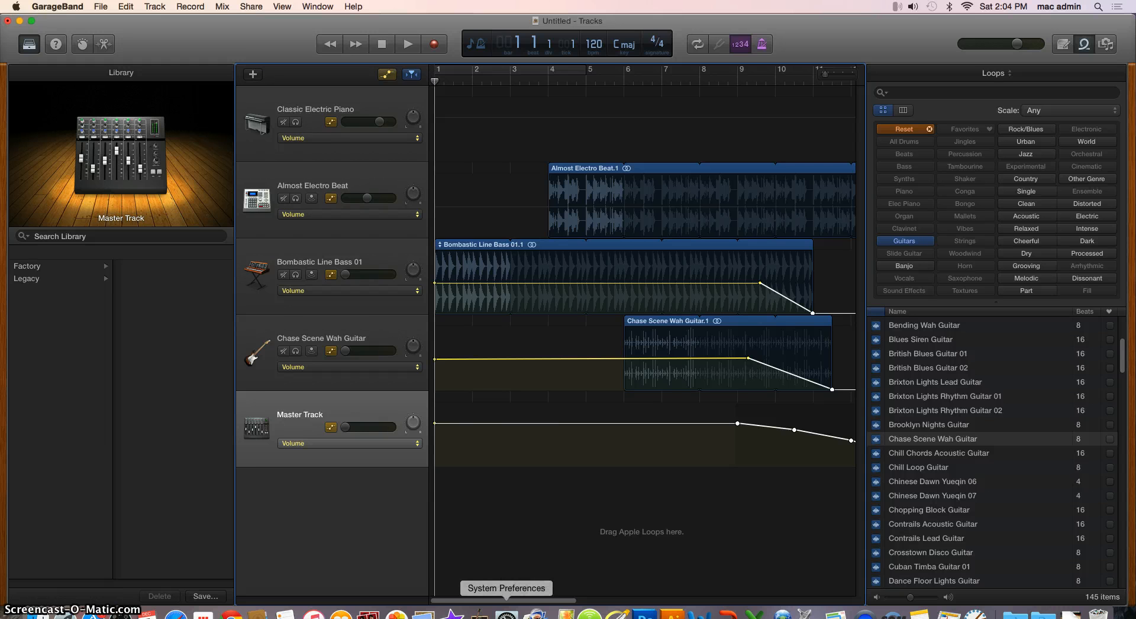
Step: Switch to Chrome and open the GarageBand Instructions and Rubric from the VisCom teacher's page on the Auburn Mountainview High School site
click(232, 614)
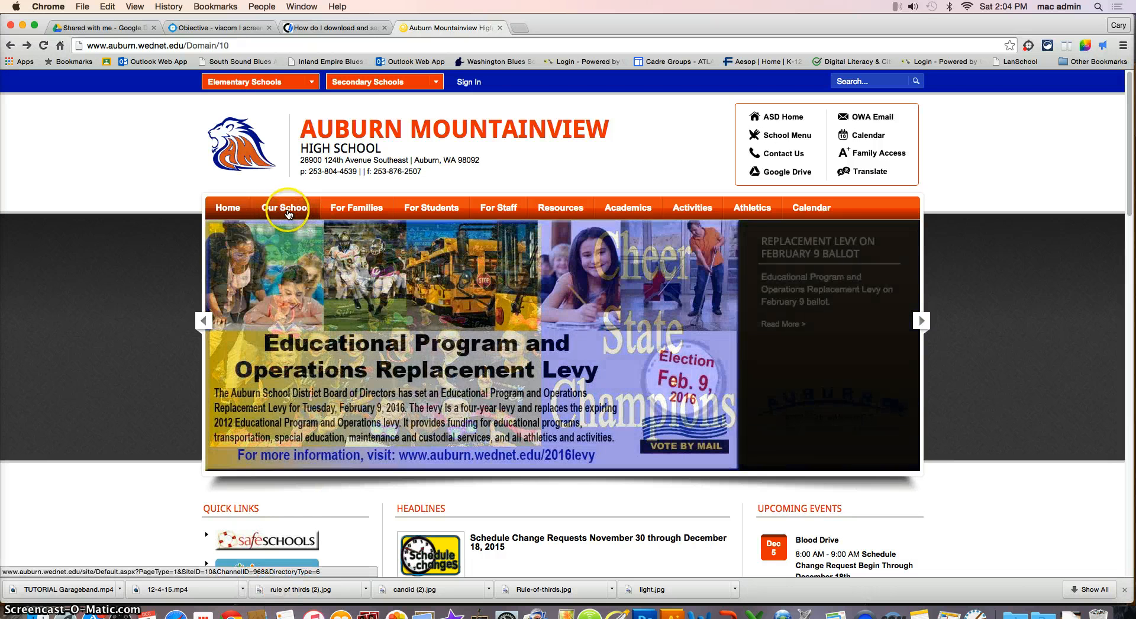
mouse_move(426, 214)
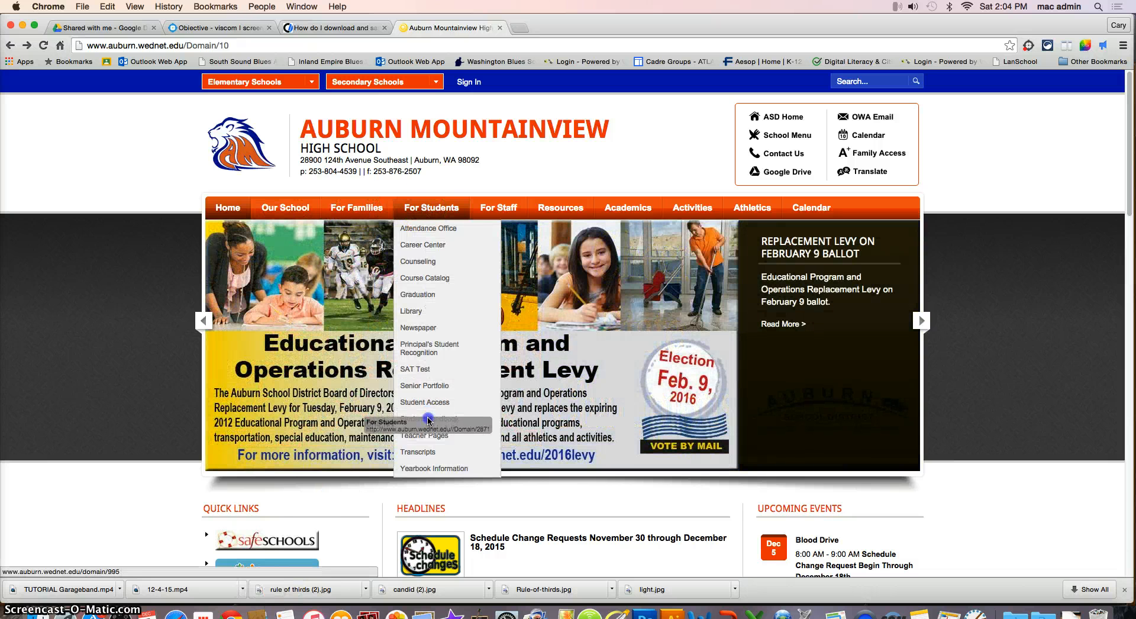
click(422, 437)
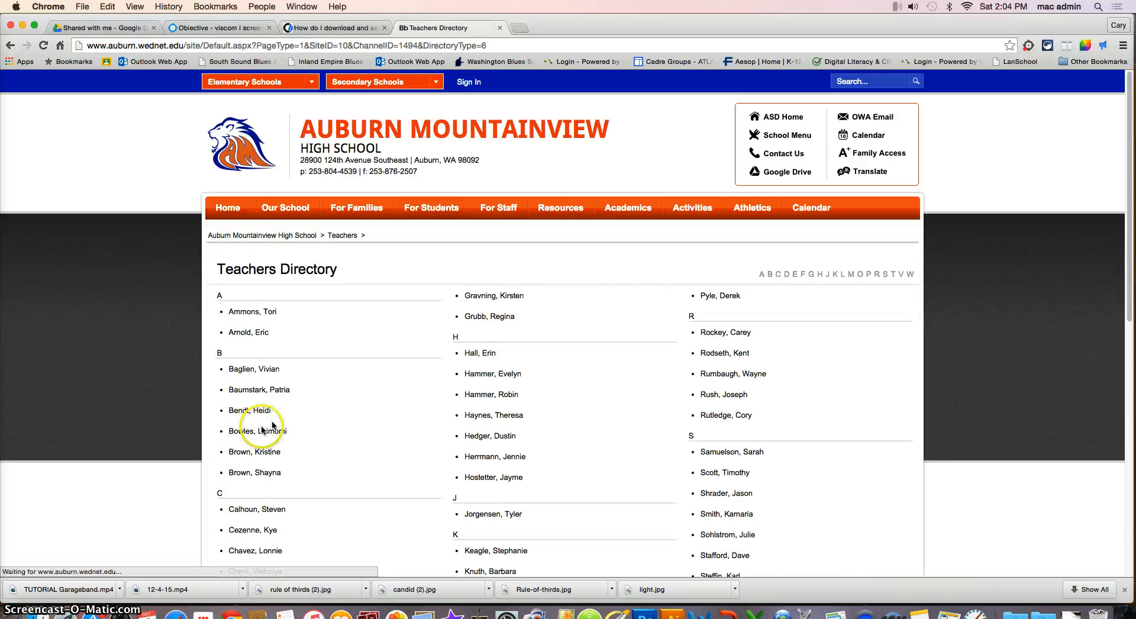
scroll(272, 464, down, 10)
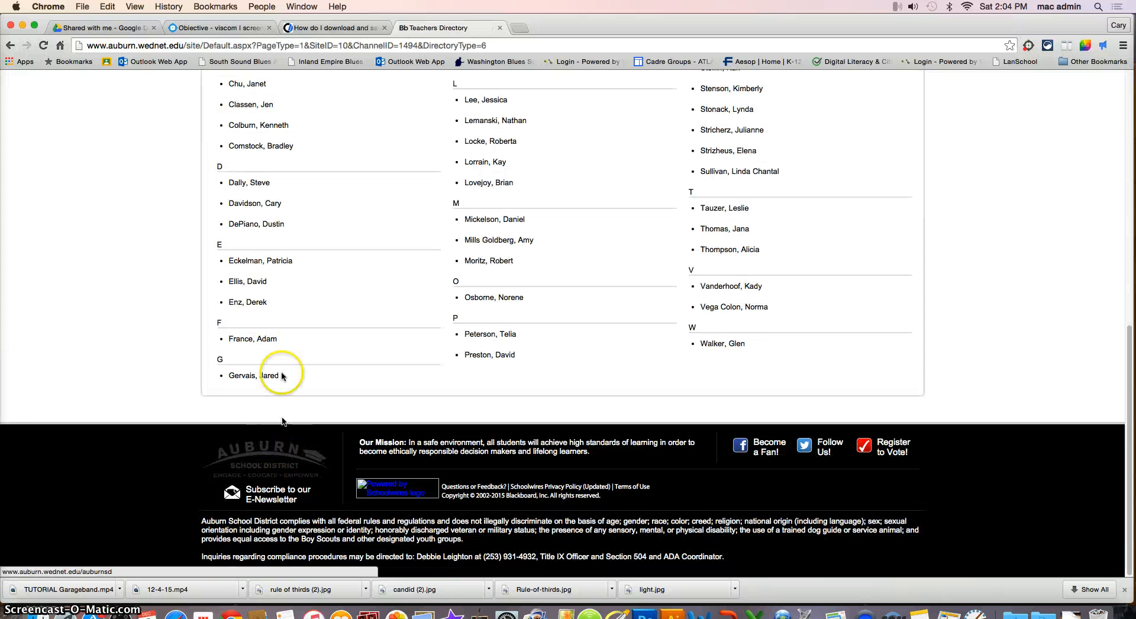
click(254, 202)
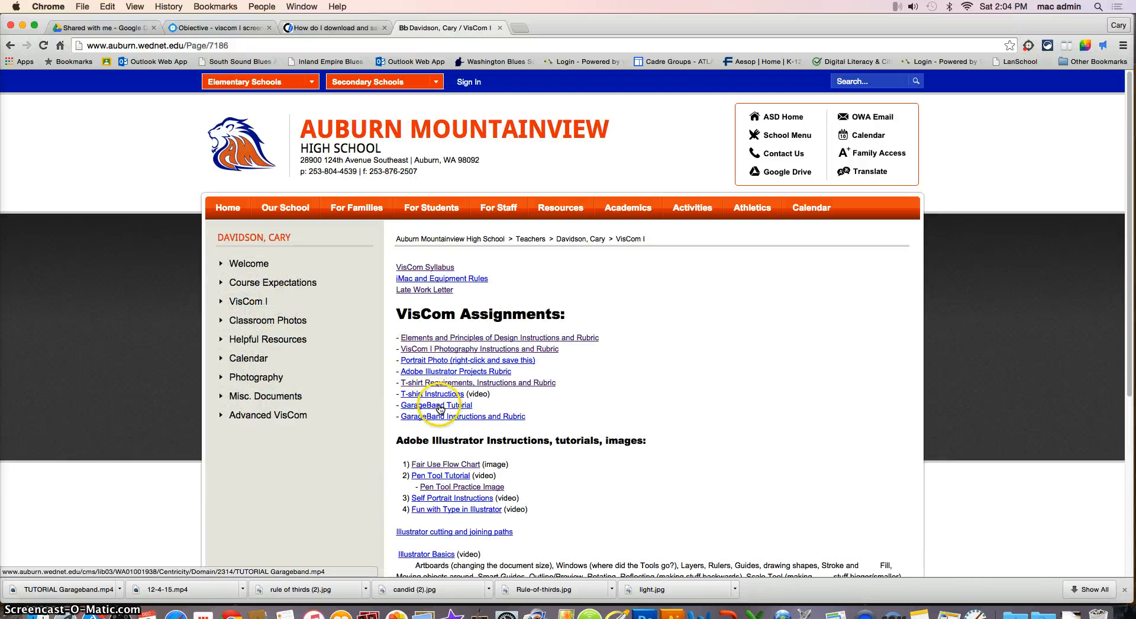
click(435, 417)
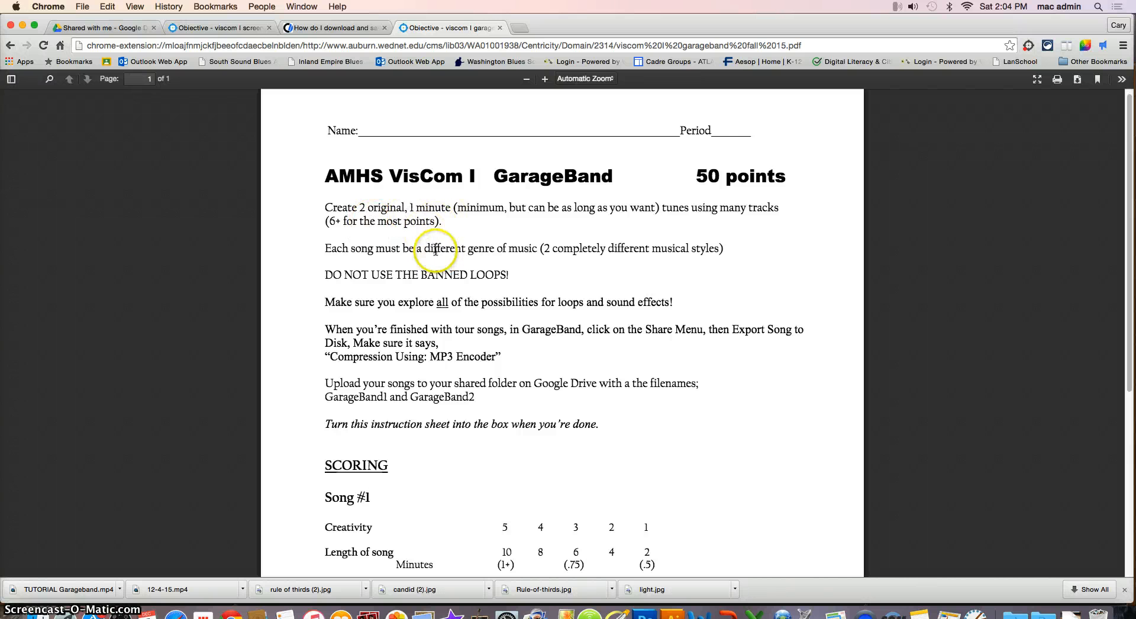
Step: Review the GarageBand assignment sheet, including the banned loops rule, the export instructions and the scoring for both songs
drag(368, 275, 507, 282)
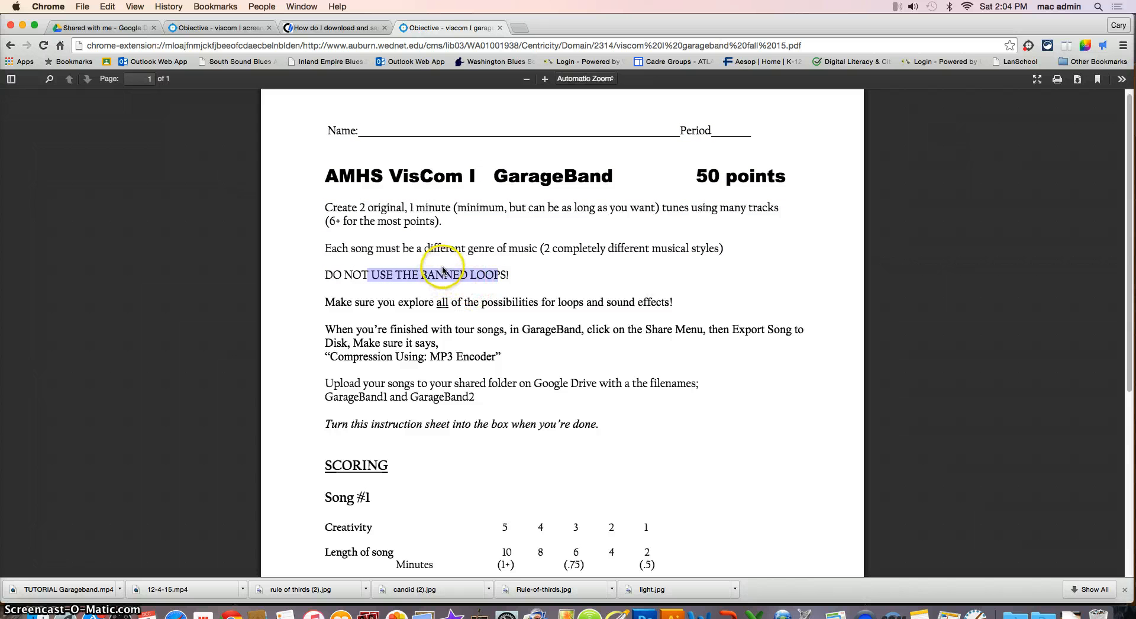
click(424, 349)
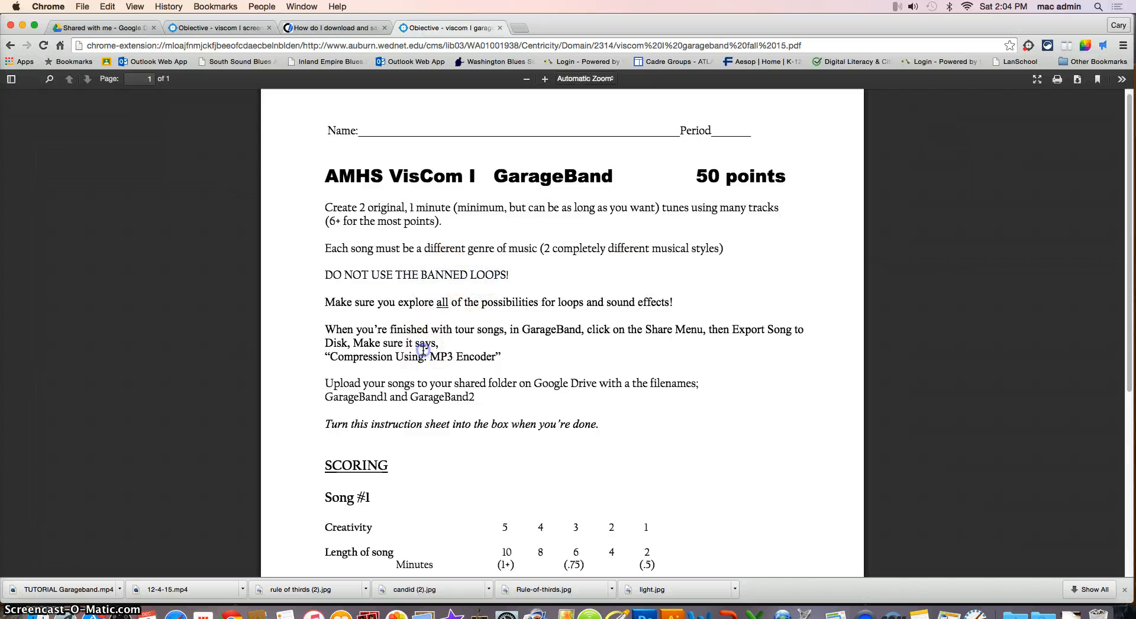
scroll(430, 339, down, 5)
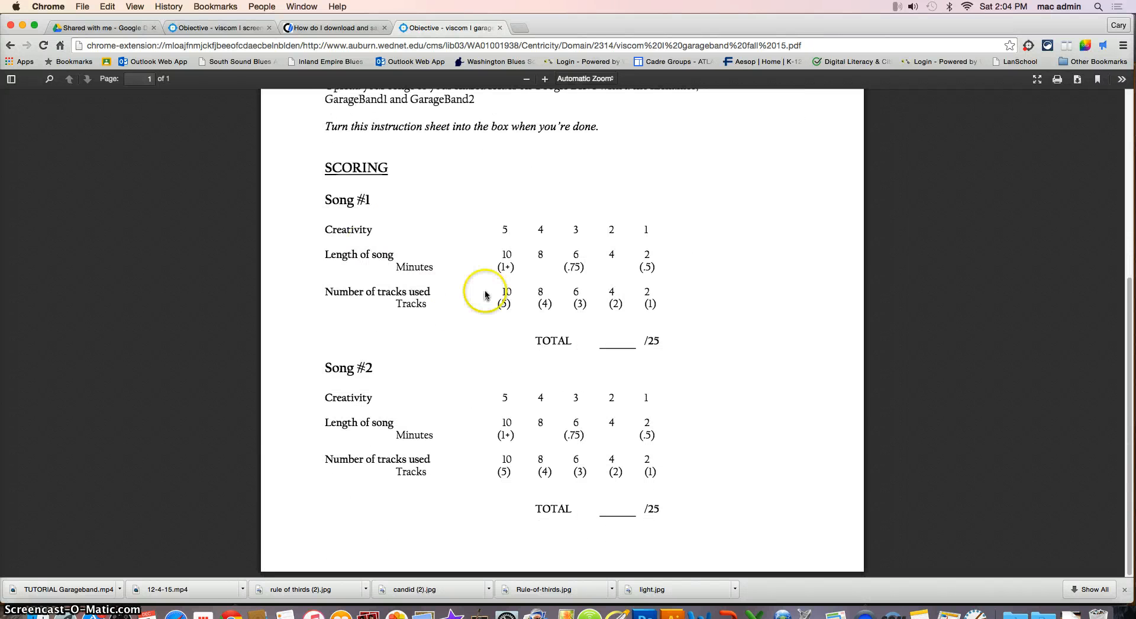
scroll(467, 294, up, 6)
scroll(472, 284, down, 6)
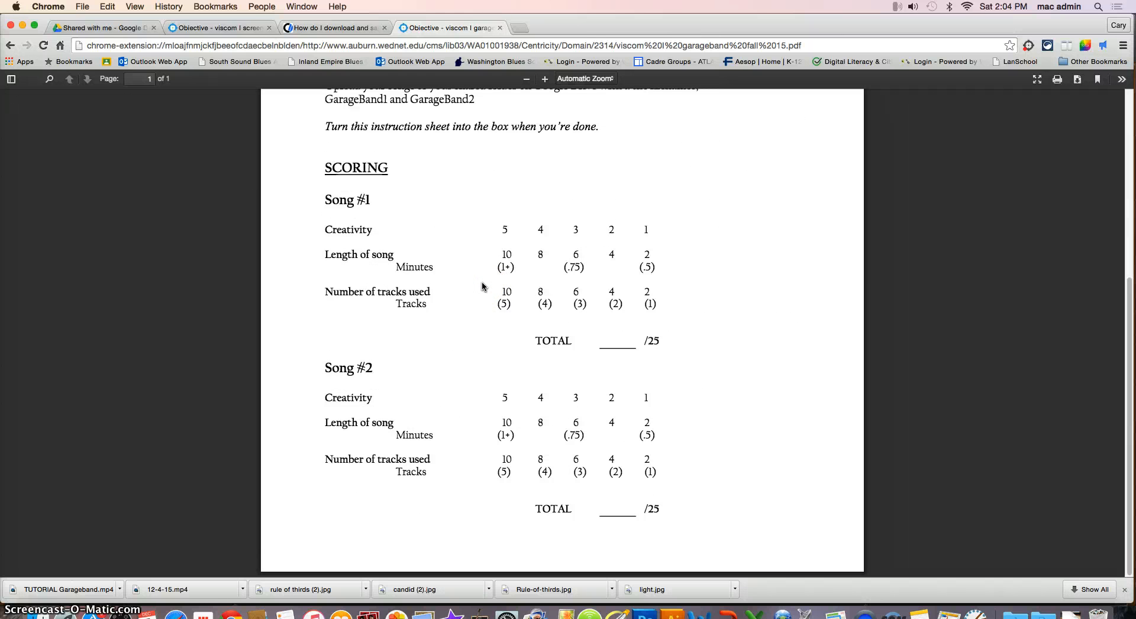